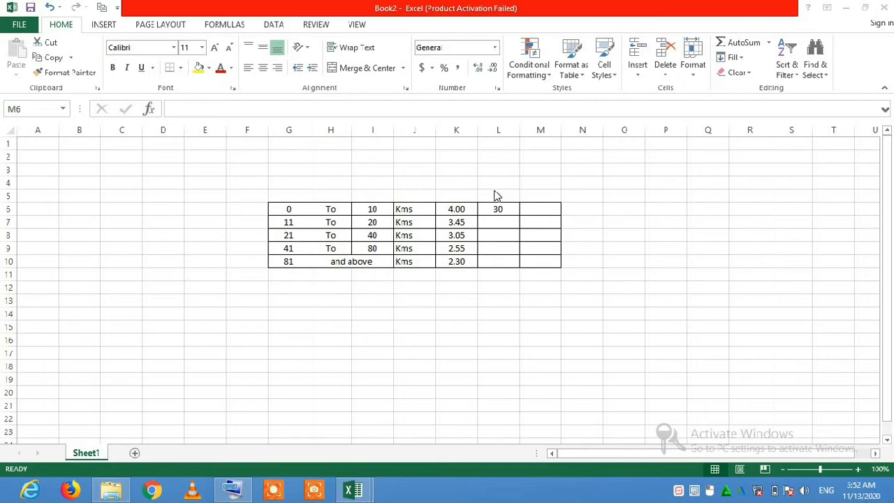
# Start an IF formula in cell M6, beside the entered distance.
pyautogui.click(545, 212)
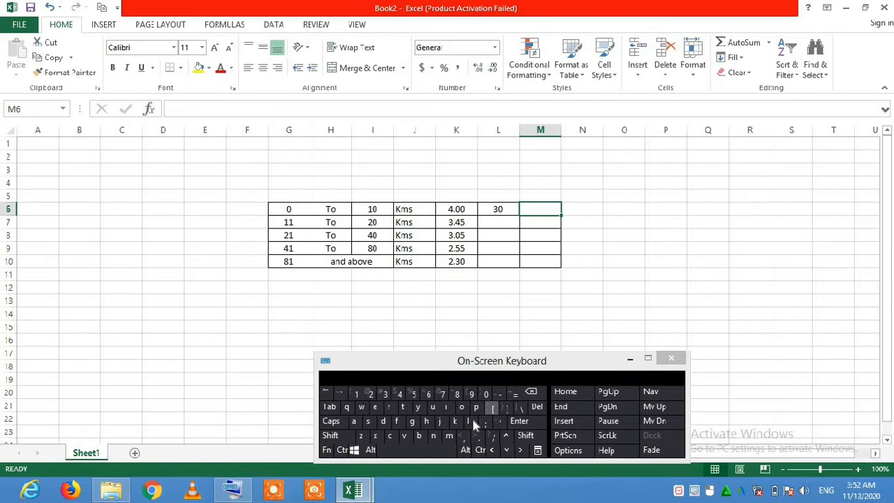
pyautogui.click(451, 407)
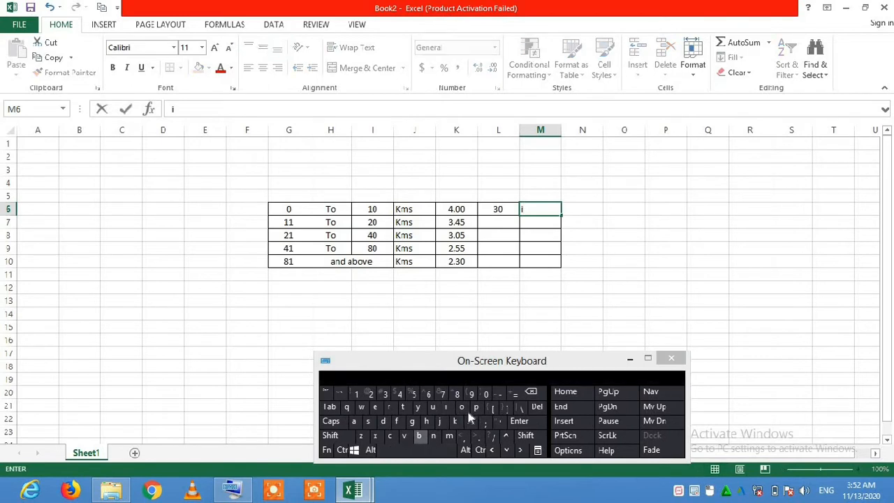
pyautogui.click(531, 392)
pyautogui.click(515, 394)
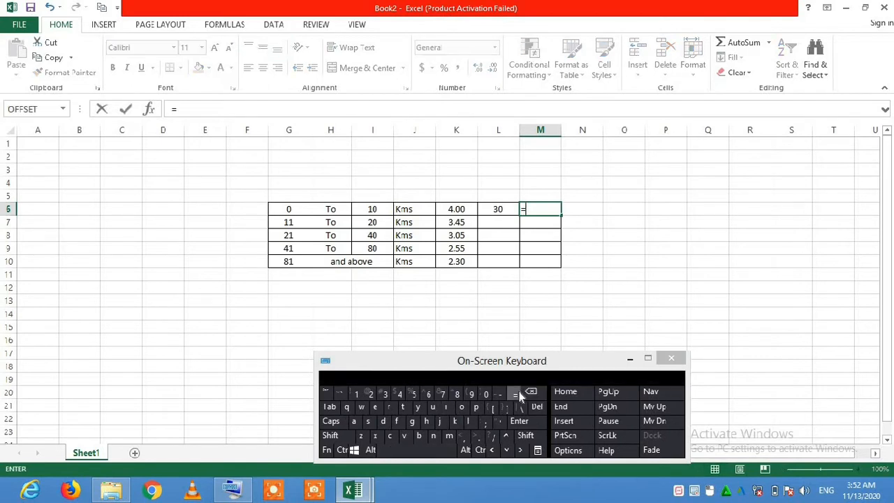
pyautogui.click(451, 408)
pyautogui.click(398, 420)
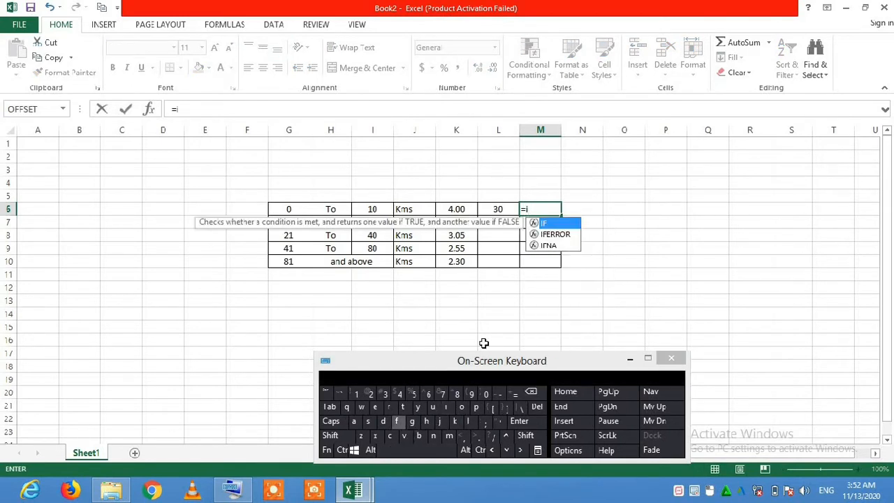
pyautogui.doubleClick(552, 224)
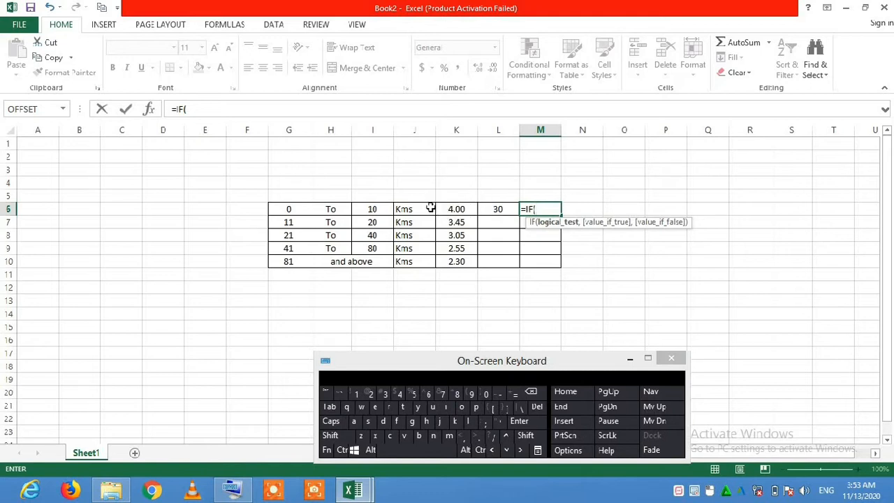
# Enter L6<=10 as the logical test of the IF formula, followed by a comma.
pyautogui.click(499, 209)
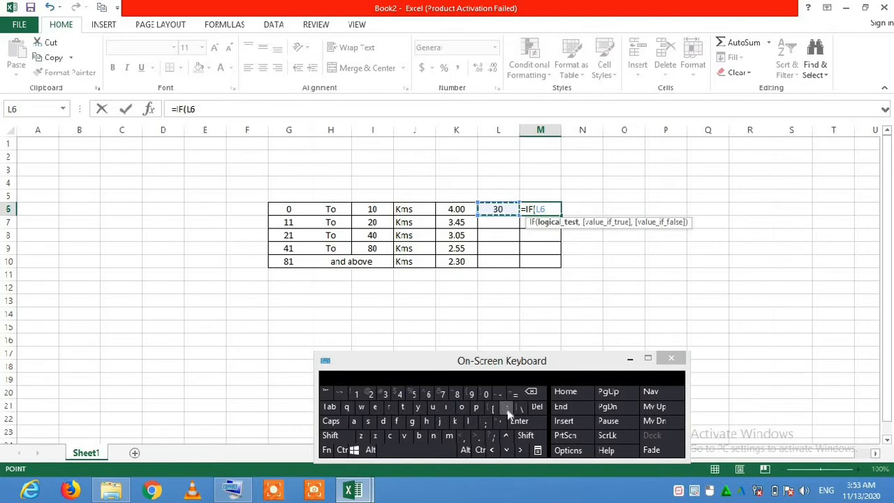
pyautogui.click(525, 436)
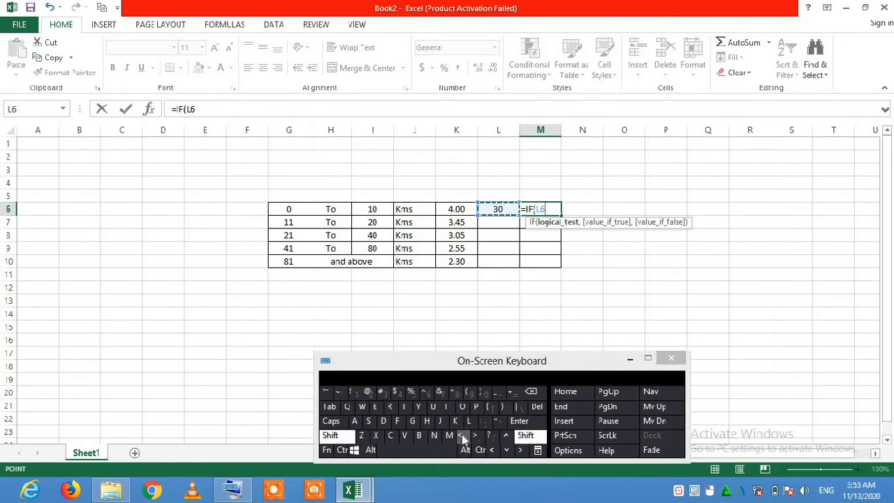
pyautogui.click(463, 438)
pyautogui.click(463, 438)
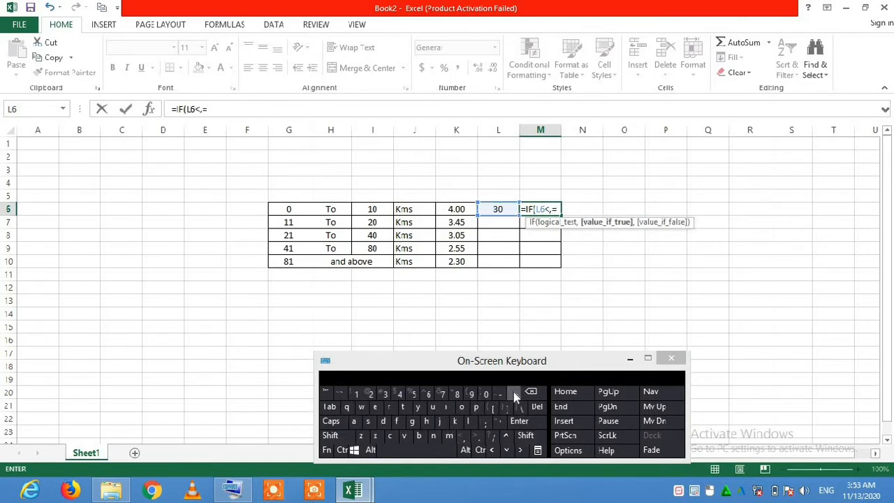
pyautogui.click(543, 393)
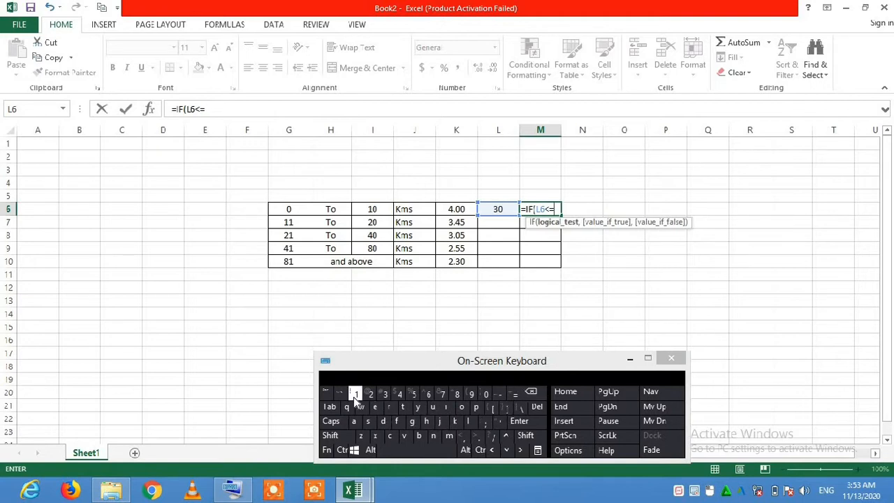
pyautogui.click(354, 397)
pyautogui.click(486, 396)
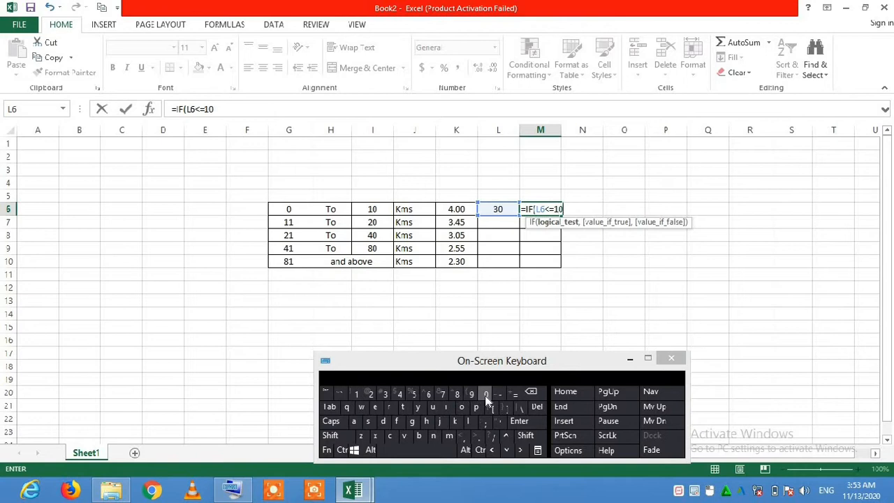
pyautogui.click(465, 436)
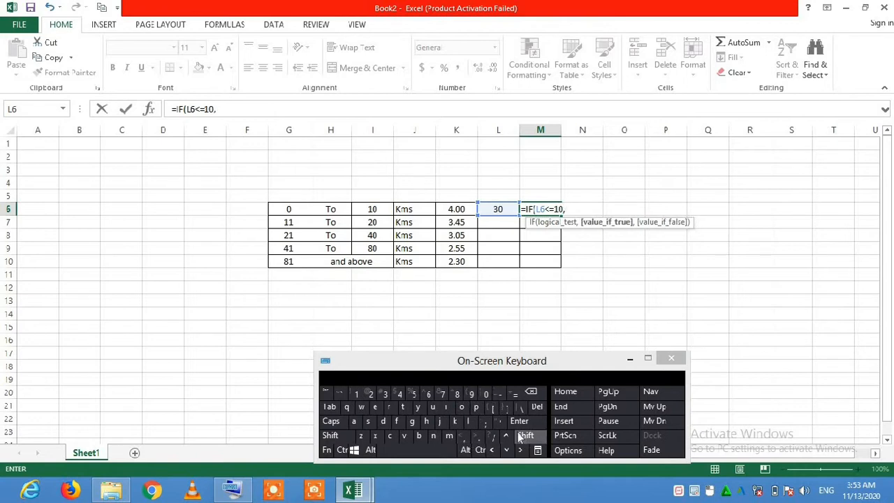
# Enter (L6*K6) as the value-if-true argument, multiplying the distance by the first slab's rate.
pyautogui.click(526, 436)
pyautogui.click(471, 394)
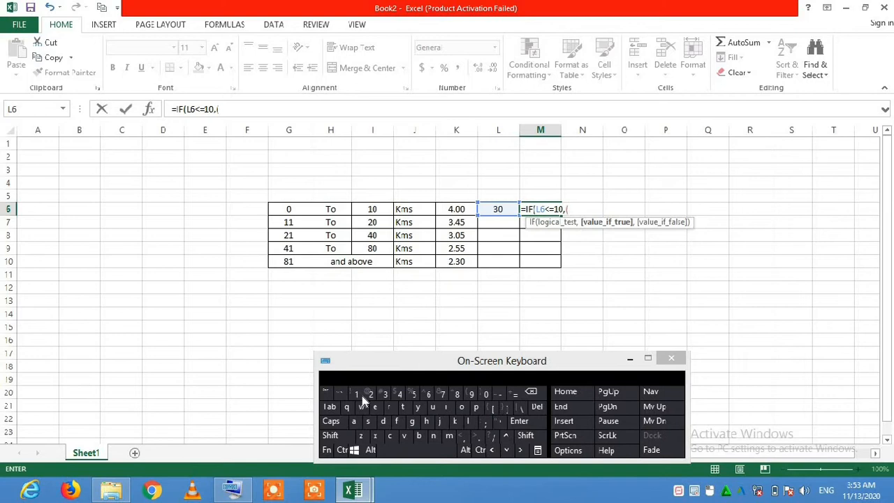
pyautogui.click(508, 216)
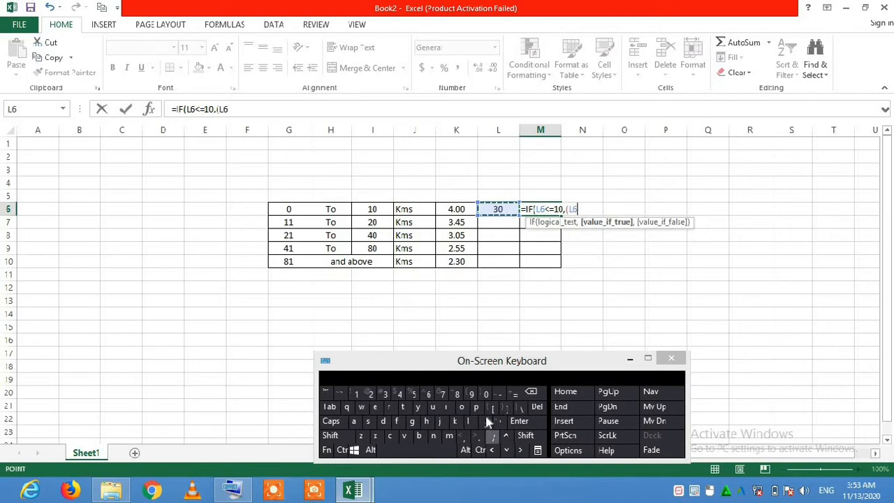
pyautogui.click(524, 435)
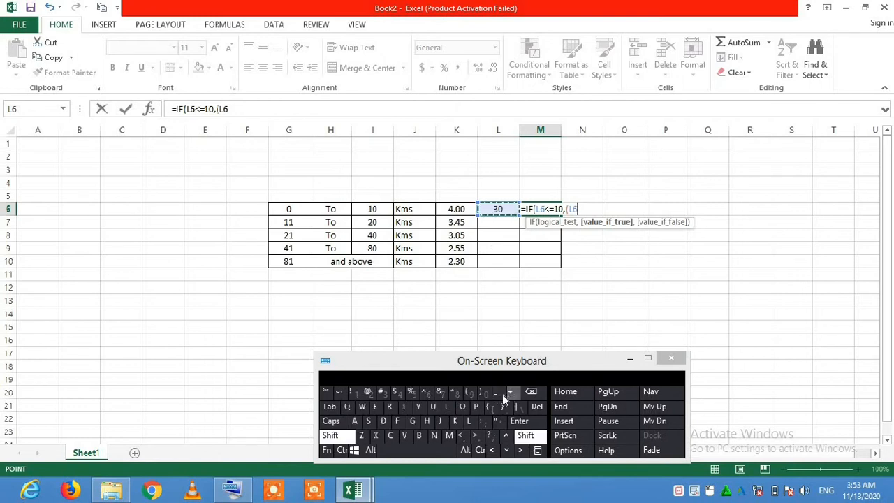
pyautogui.click(454, 392)
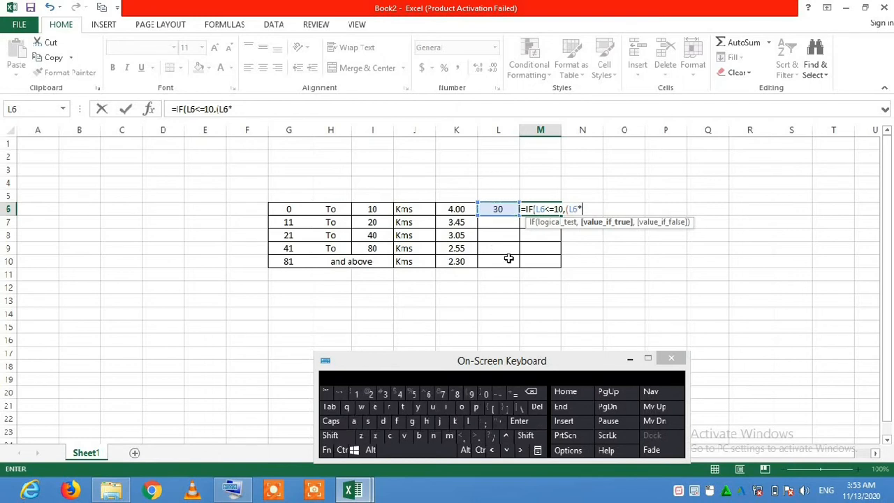
pyautogui.click(458, 210)
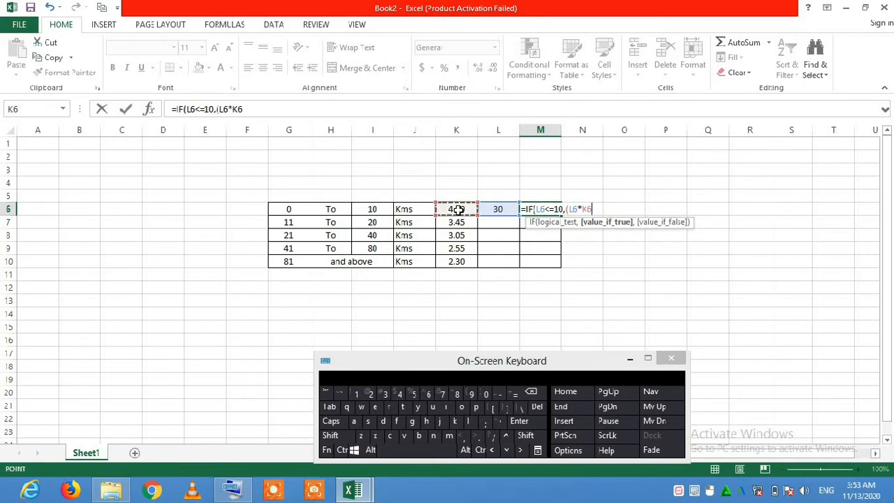
pyautogui.click(526, 435)
pyautogui.click(486, 394)
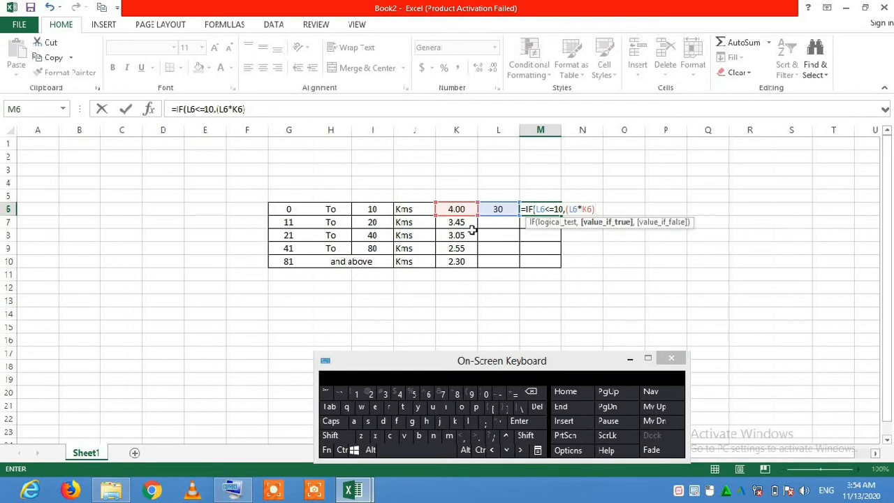
# Add a comma and start a nested IF as the value-if-false argument of the formula.
pyautogui.click(463, 439)
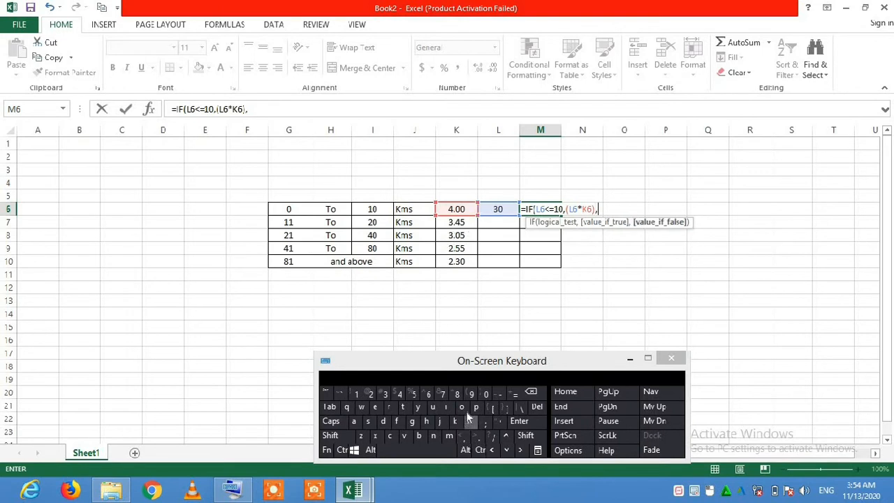
pyautogui.click(448, 407)
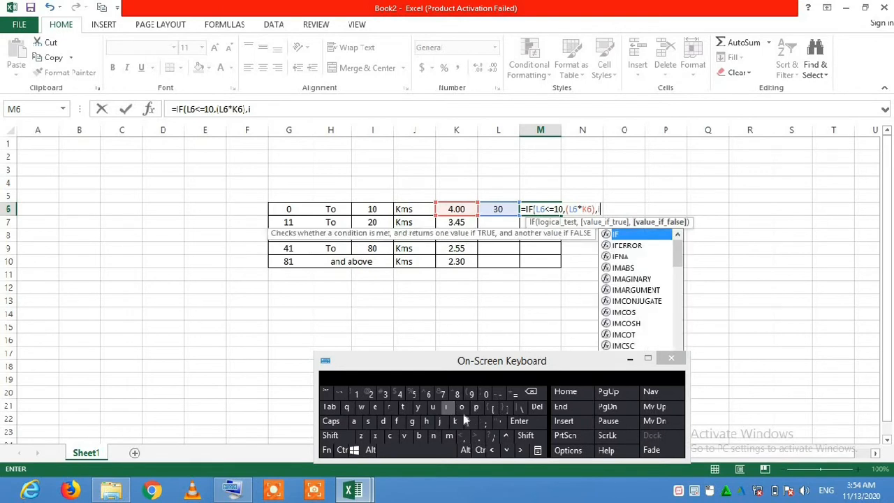
pyautogui.click(397, 420)
pyautogui.doubleClick(637, 234)
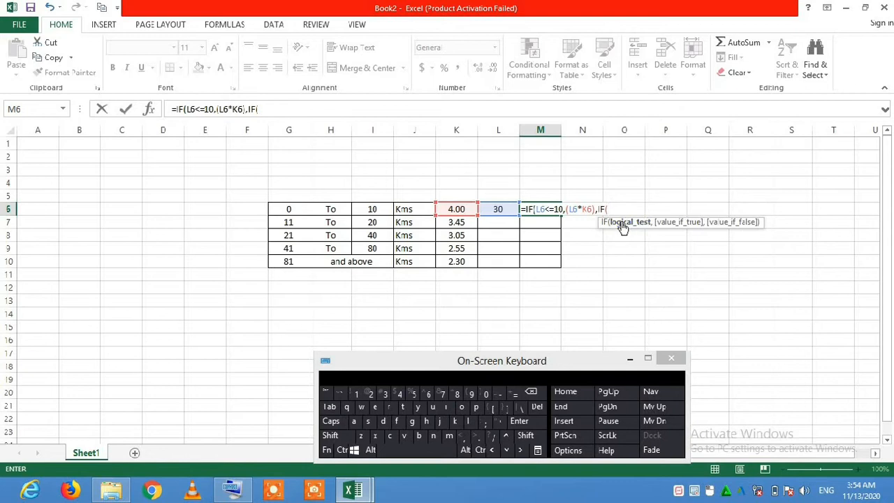
# Enter L6<=20 as the nested IF's logical test, followed by a comma.
pyautogui.click(501, 210)
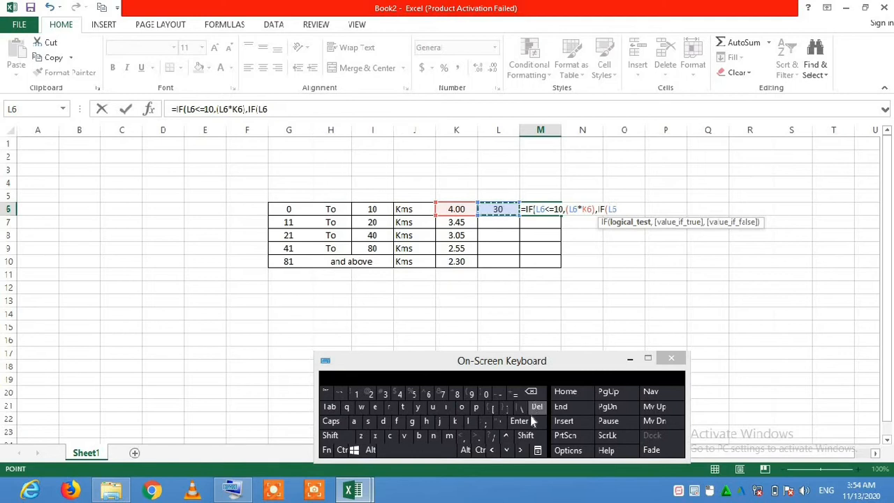
pyautogui.click(526, 436)
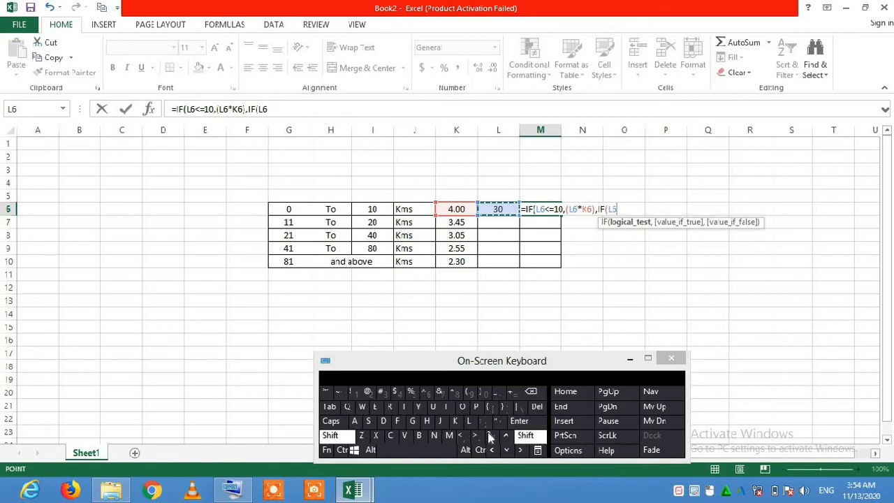
pyautogui.click(464, 436)
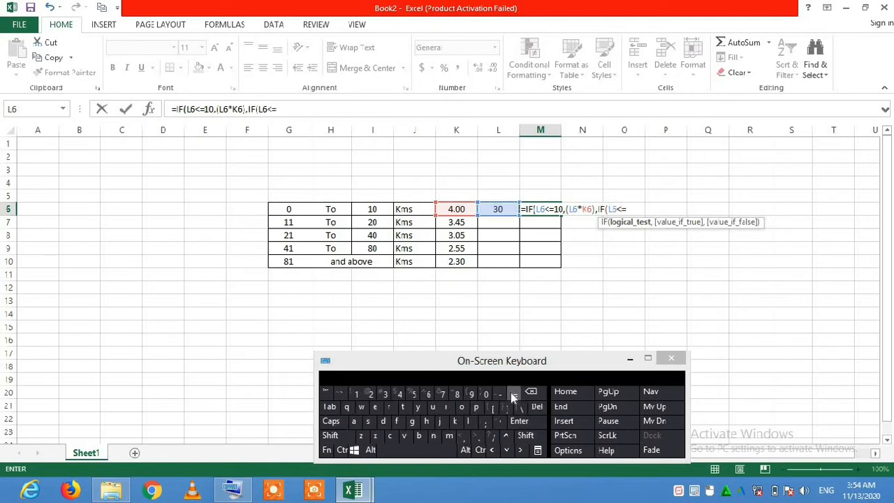
pyautogui.click(375, 394)
pyautogui.click(487, 395)
pyautogui.click(488, 394)
pyautogui.click(531, 391)
pyautogui.click(478, 440)
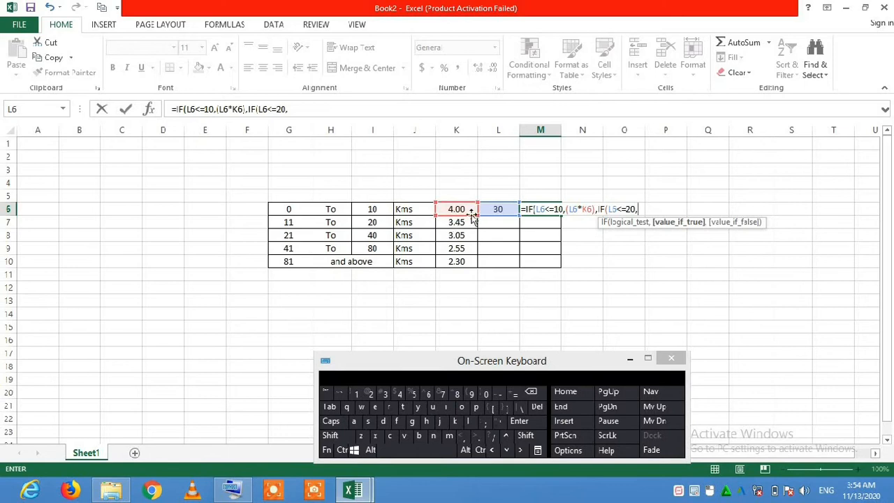
# Open two consecutive parentheses to begin the nested IF's value-if-true argument.
pyautogui.click(525, 435)
pyautogui.click(471, 393)
pyautogui.click(472, 393)
pyautogui.click(526, 435)
pyautogui.click(471, 394)
pyautogui.click(530, 392)
pyautogui.click(526, 433)
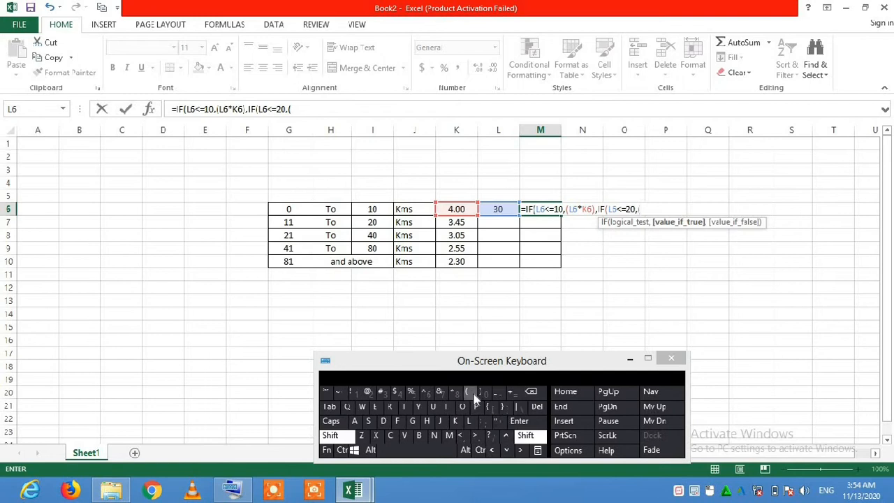
pyautogui.click(472, 394)
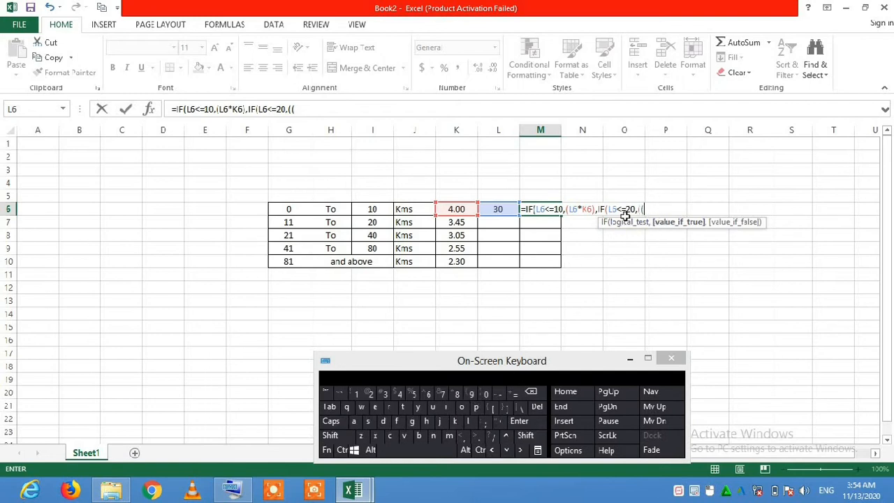
# Enter K6*10 inside the inner parentheses and close them, charging the first 10 km at the first slab's rate.
pyautogui.click(463, 208)
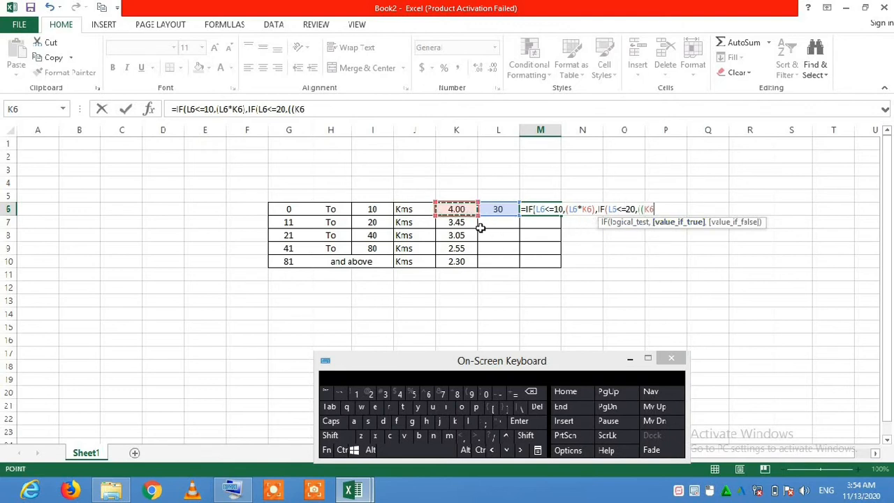
pyautogui.click(530, 433)
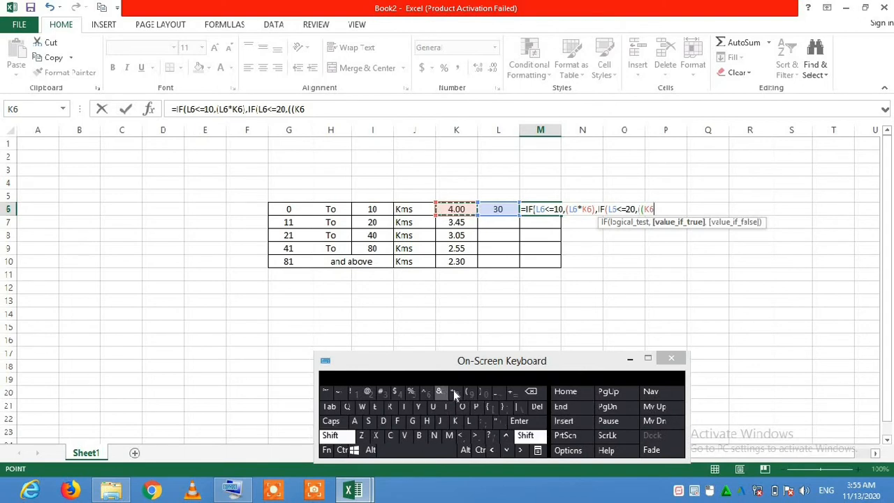
pyautogui.click(455, 389)
pyautogui.click(356, 394)
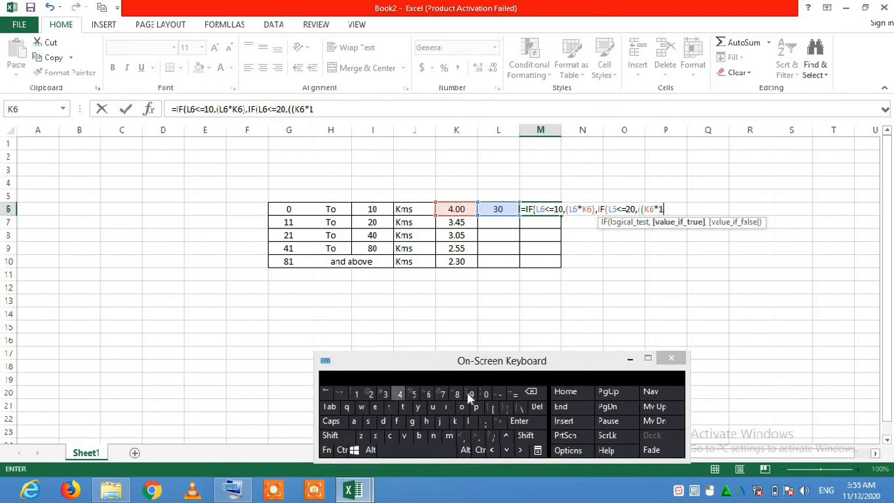
pyautogui.click(486, 394)
pyautogui.click(530, 437)
pyautogui.click(536, 439)
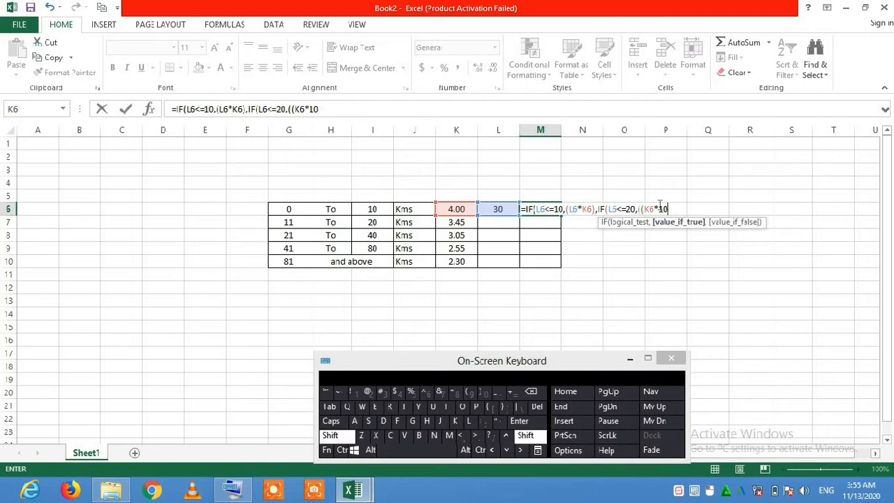
pyautogui.click(487, 395)
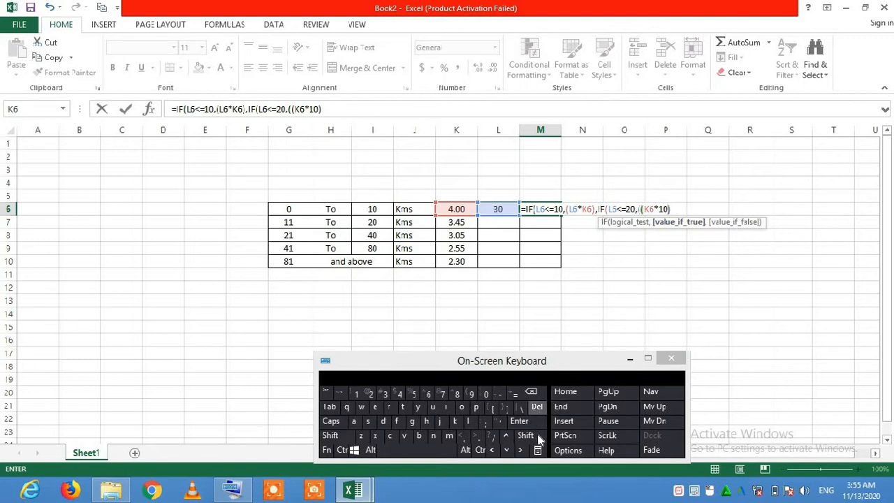
# Append +(K7* after (K6*10) to begin the second slab's charge in the nested IF's value-if-true argument.
pyautogui.click(535, 438)
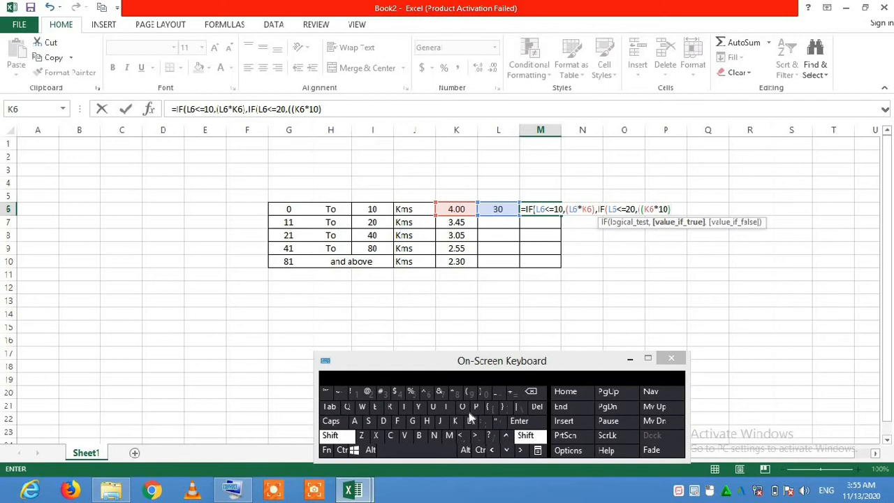
pyautogui.click(511, 394)
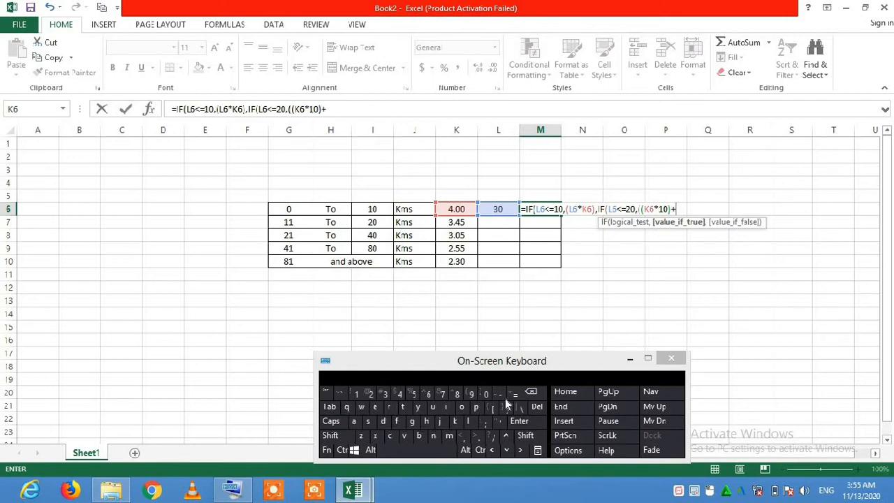
pyautogui.click(532, 434)
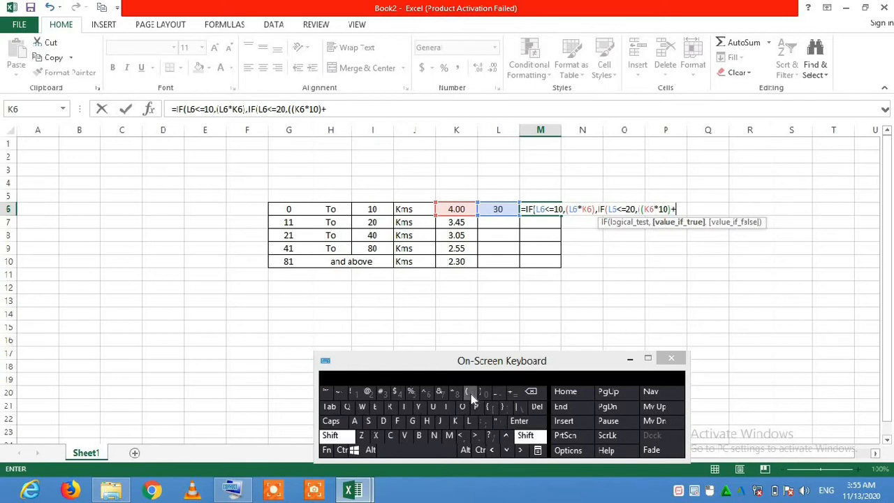
pyautogui.click(471, 394)
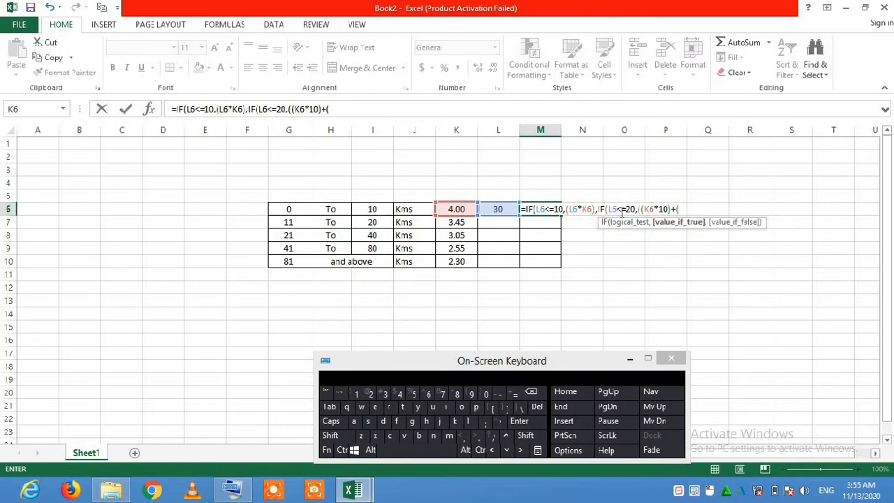
pyautogui.click(455, 222)
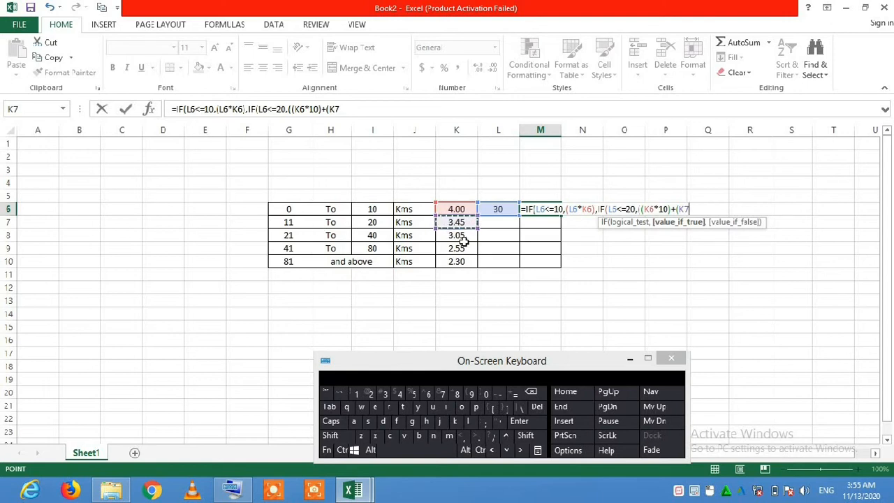
pyautogui.click(525, 435)
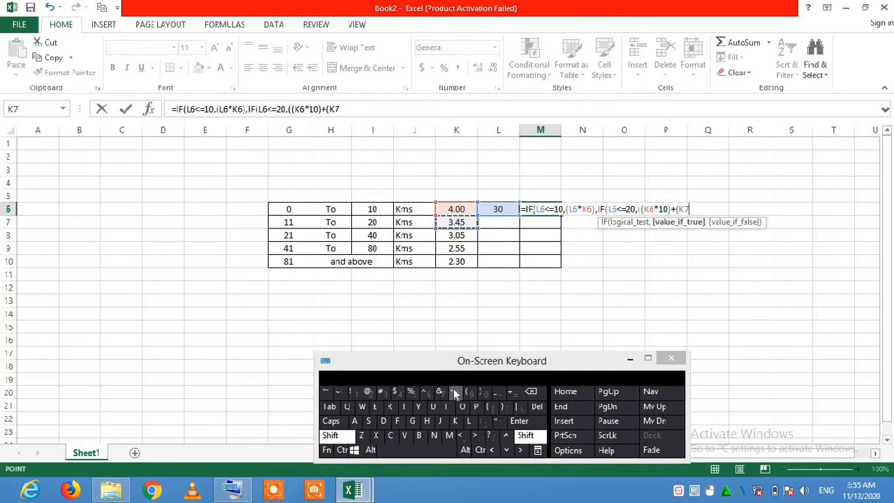
pyautogui.click(454, 390)
pyautogui.click(456, 393)
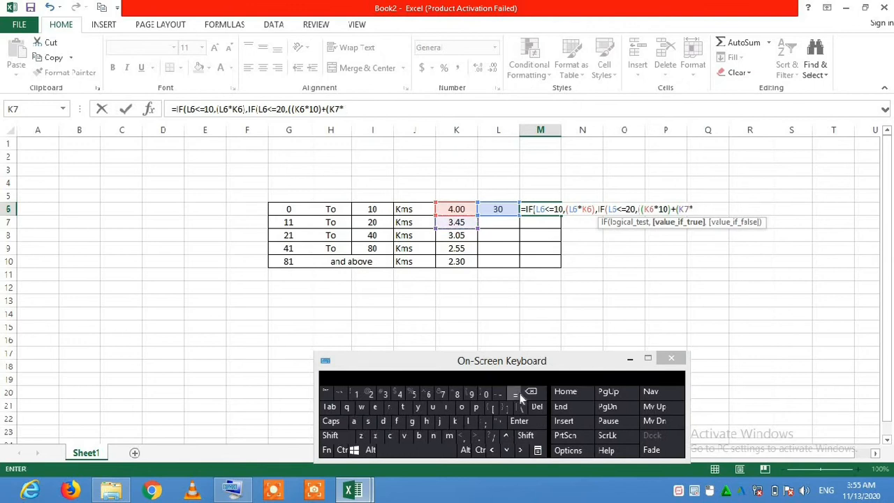
# Enter (L6-10) as the multiplier of K7, so the second slab's rate applies to kilometres beyond 10.
pyautogui.click(525, 435)
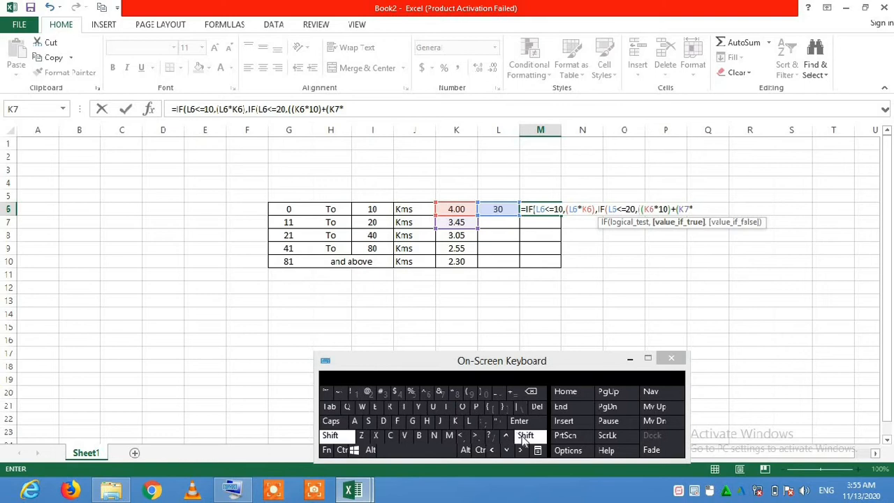
pyautogui.click(472, 392)
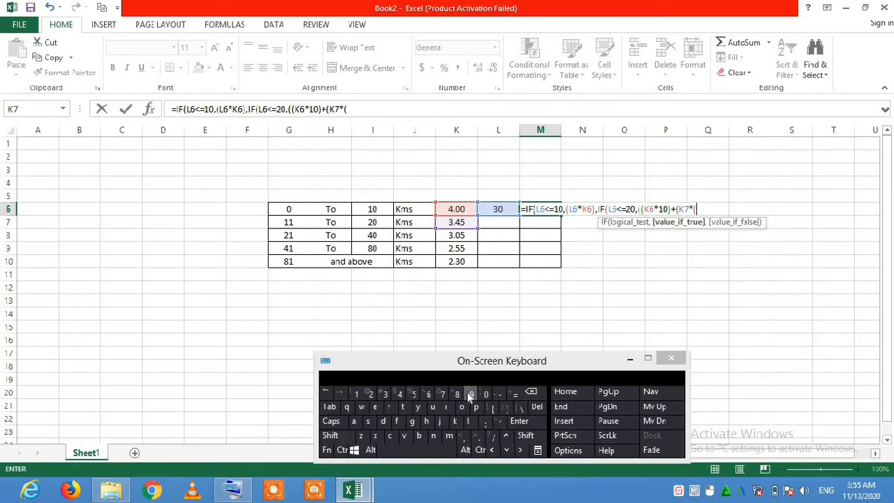
pyautogui.click(500, 208)
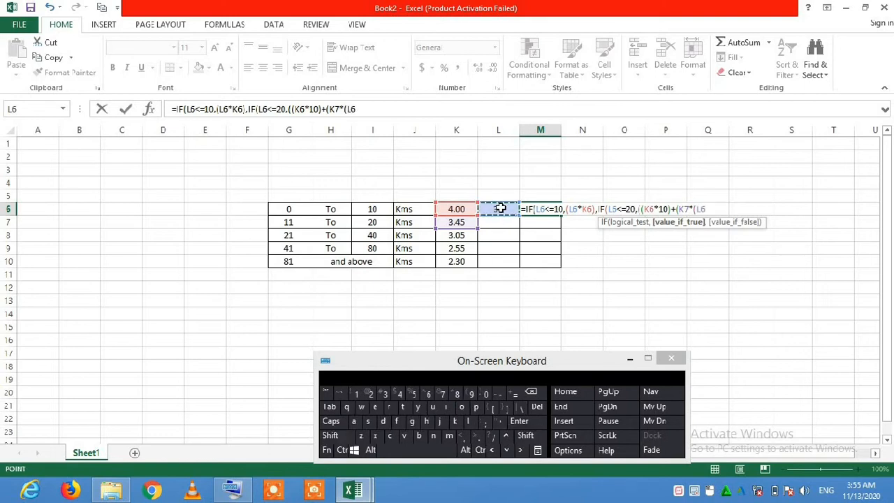
pyautogui.click(504, 393)
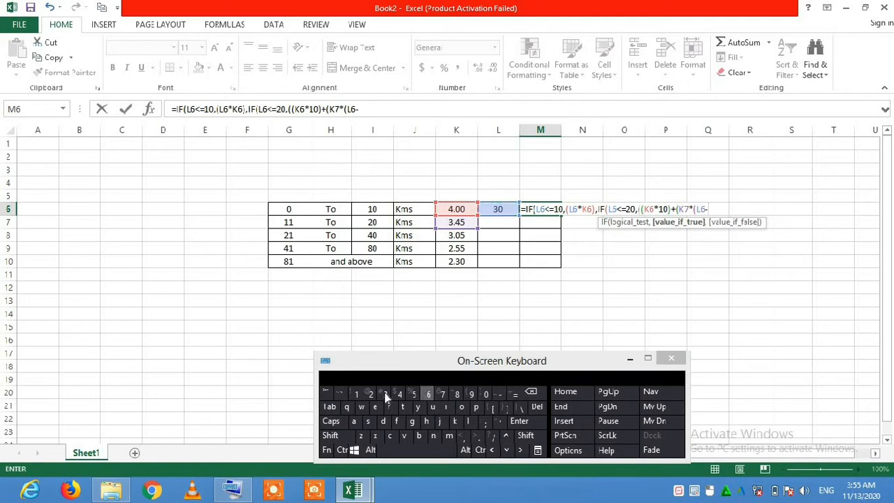
pyautogui.click(357, 393)
pyautogui.click(526, 436)
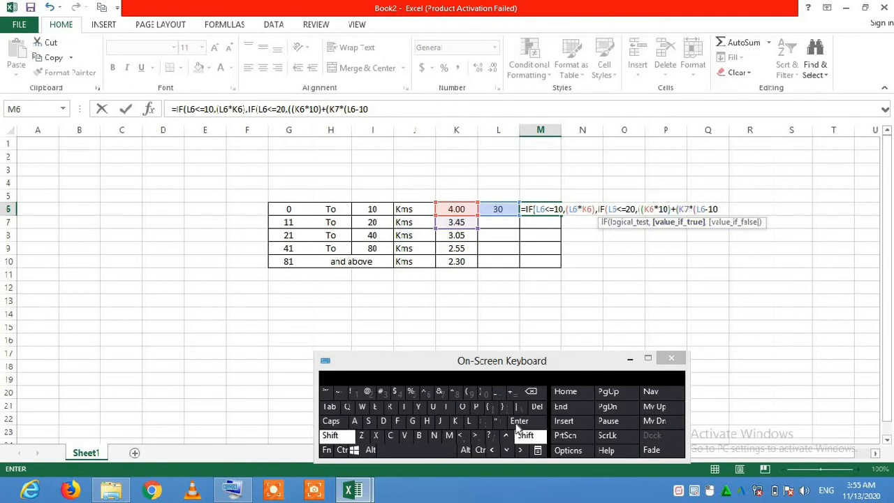
pyautogui.click(481, 393)
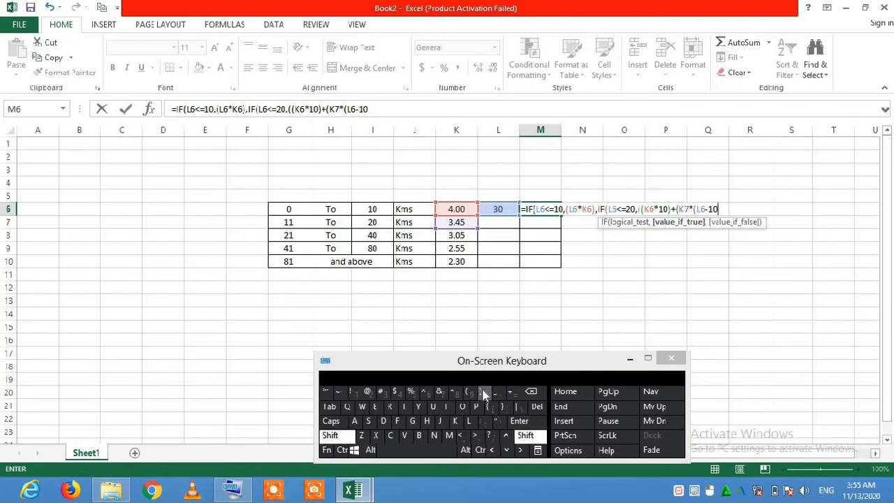
# Add two closing parentheses to end the K7 term and the whole value-if-true expression.
pyautogui.click(532, 436)
pyautogui.click(481, 395)
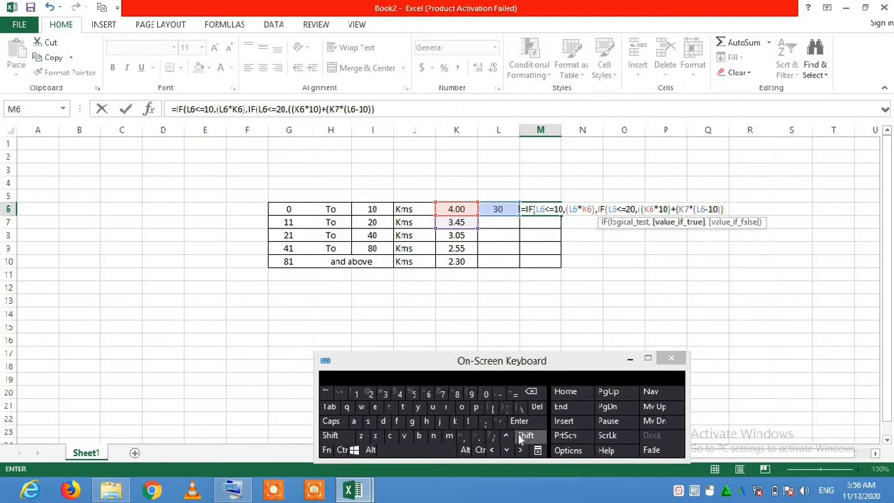
pyautogui.click(529, 439)
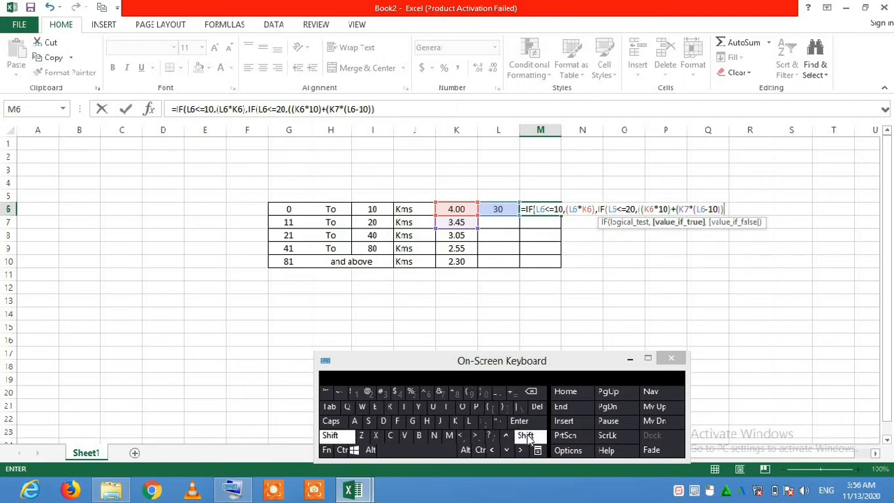
pyautogui.click(485, 395)
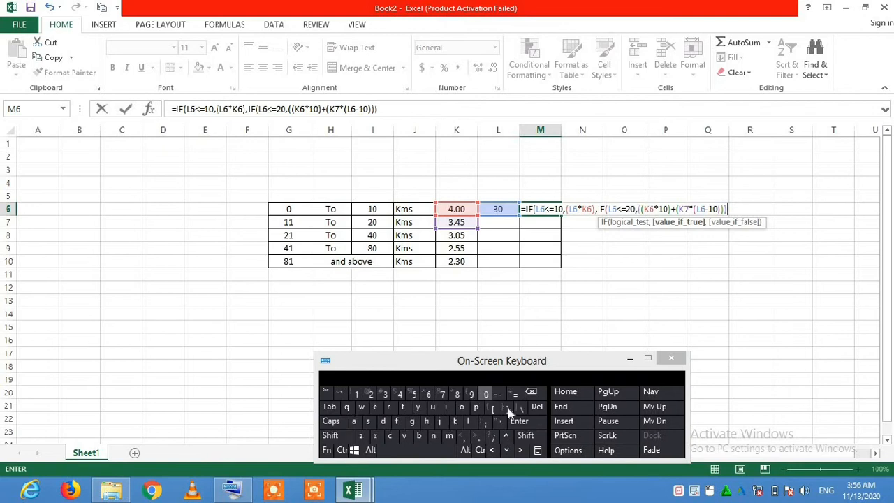
# Add a comma and start a third IF function as the second IF's value-if-false argument.
pyautogui.click(463, 438)
pyautogui.click(452, 409)
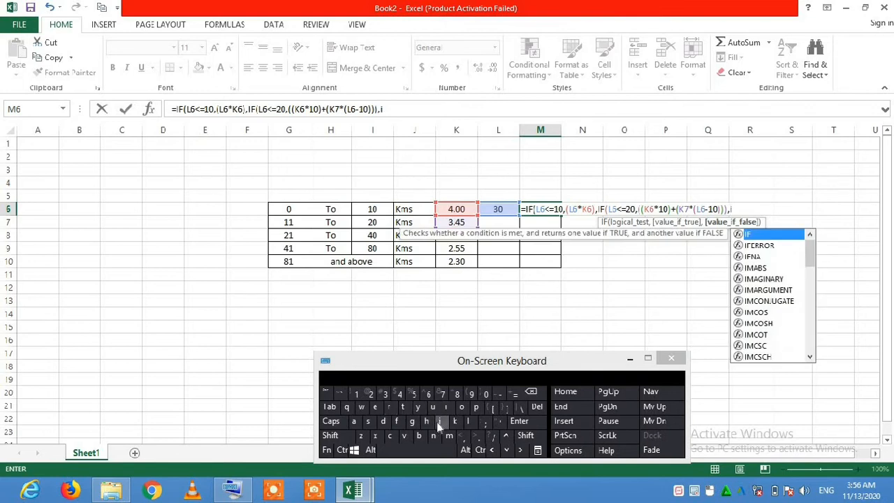
pyautogui.click(399, 422)
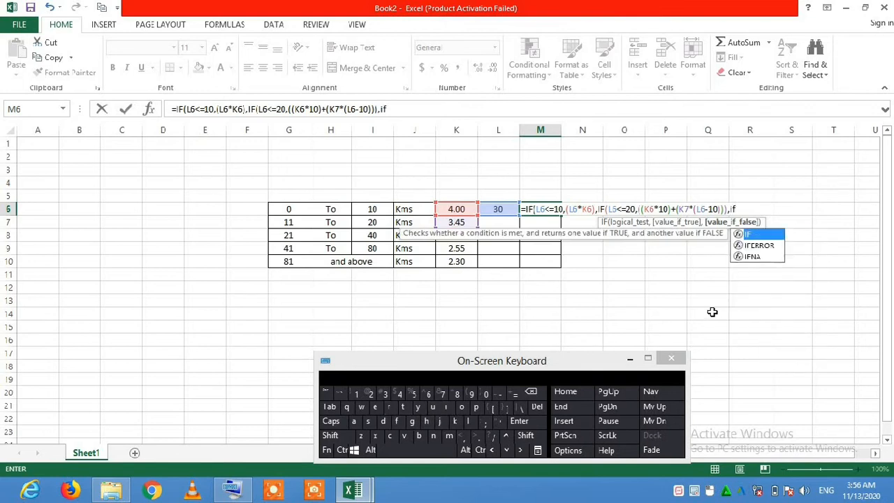
pyautogui.doubleClick(759, 237)
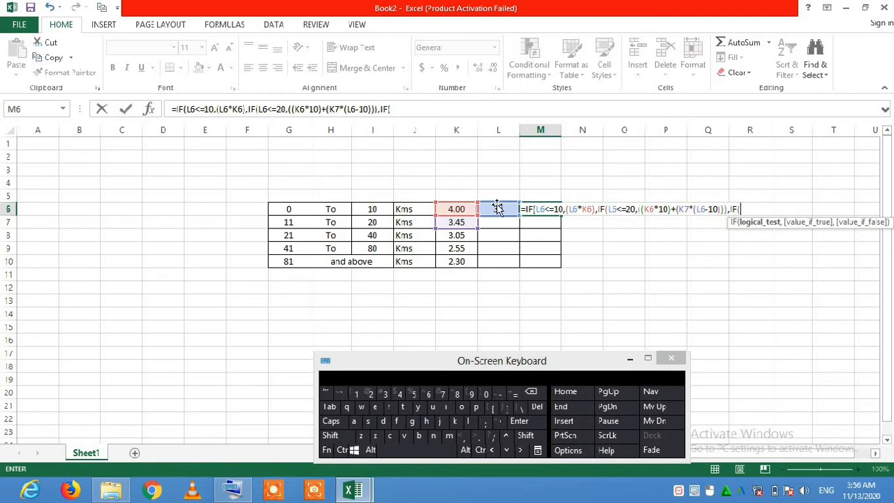
# Enter L6<=30 as the third IF's logical test, followed by a comma.
pyautogui.click(500, 208)
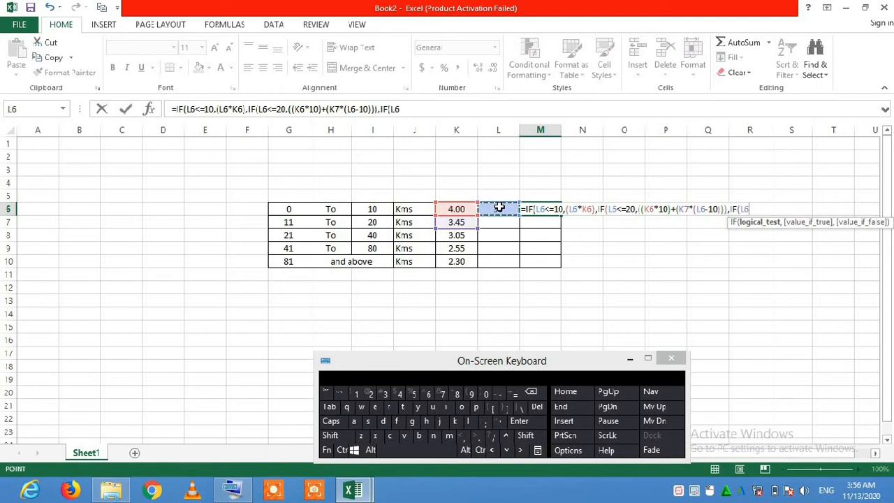
pyautogui.click(525, 435)
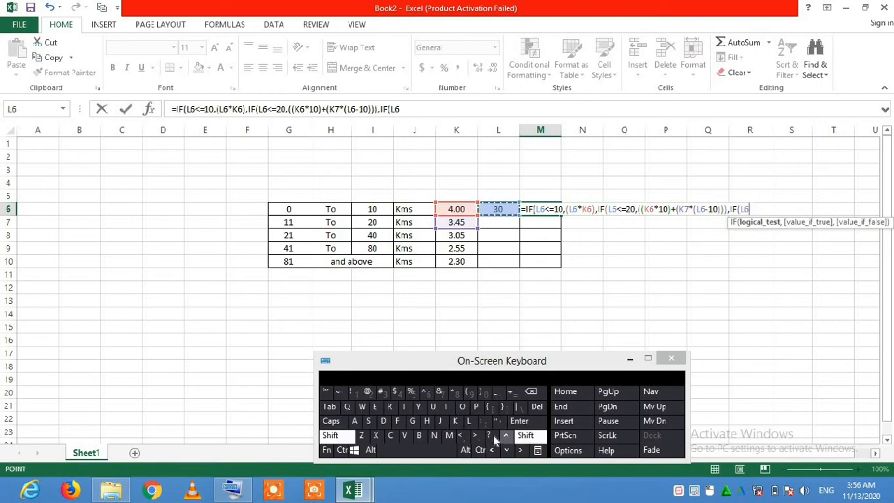
pyautogui.click(464, 436)
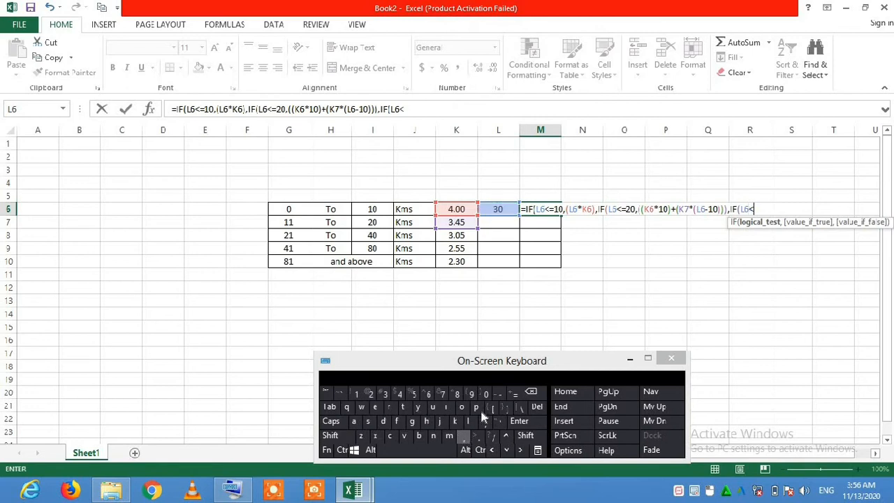
pyautogui.click(518, 394)
pyautogui.click(385, 394)
pyautogui.click(462, 438)
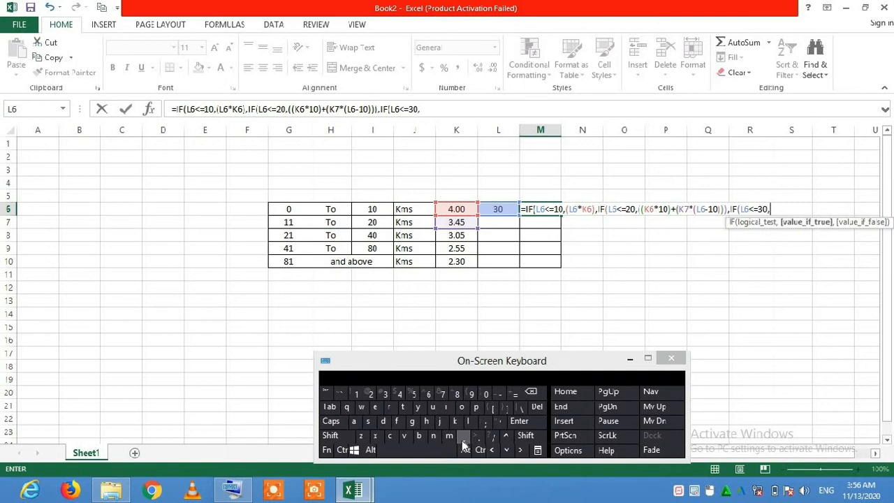
# Begin the third IF's value-if-true argument with ((K6*10), charging the first 10 km at the first slab's rate.
pyautogui.click(527, 436)
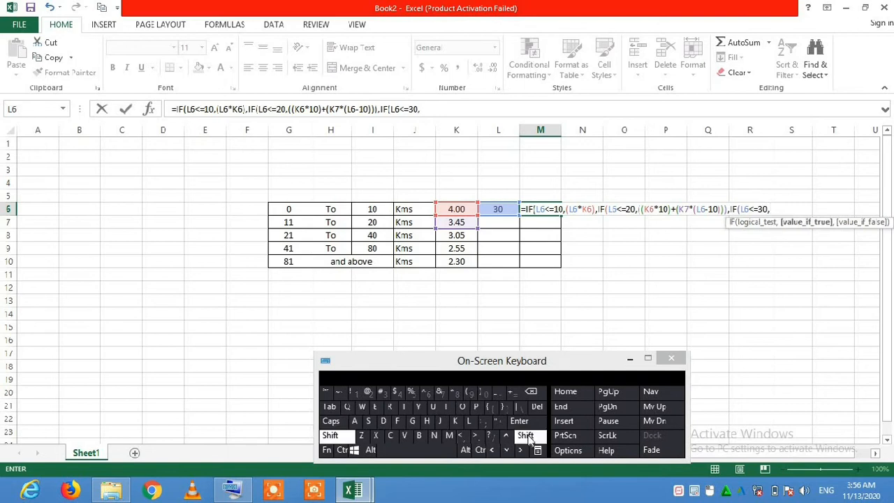
pyautogui.click(474, 396)
pyautogui.click(476, 396)
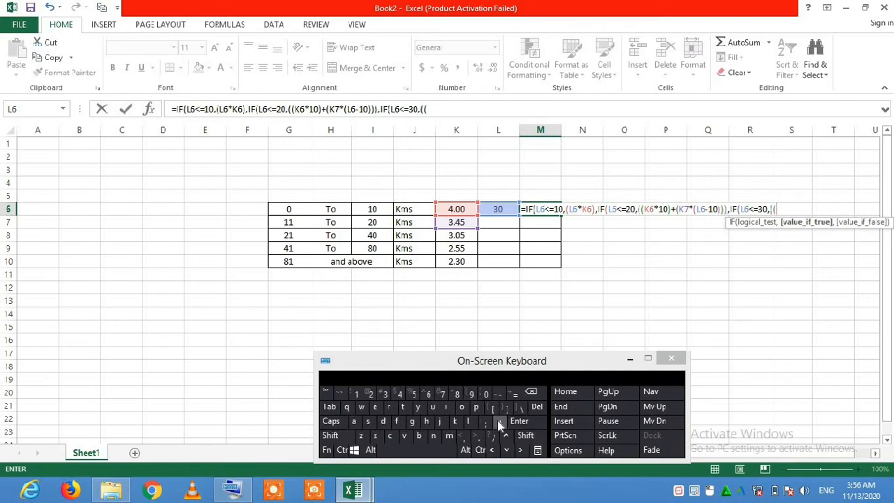
pyautogui.click(465, 211)
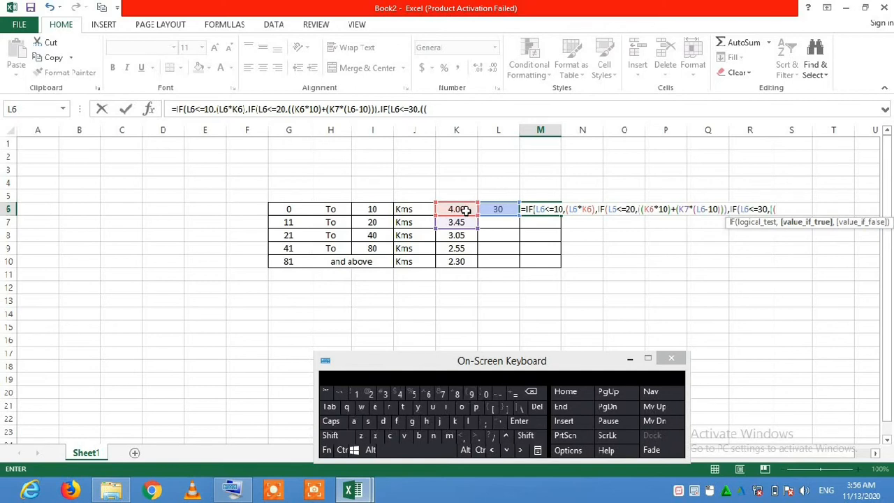
pyautogui.click(532, 436)
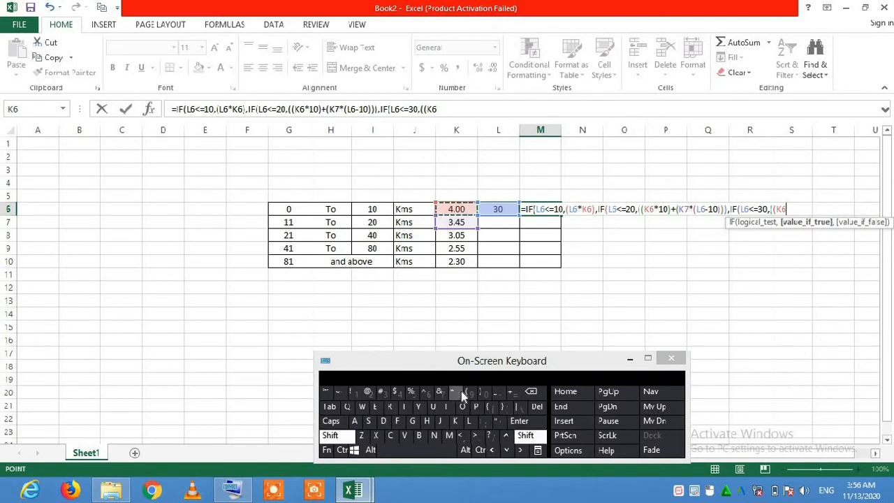
pyautogui.click(460, 392)
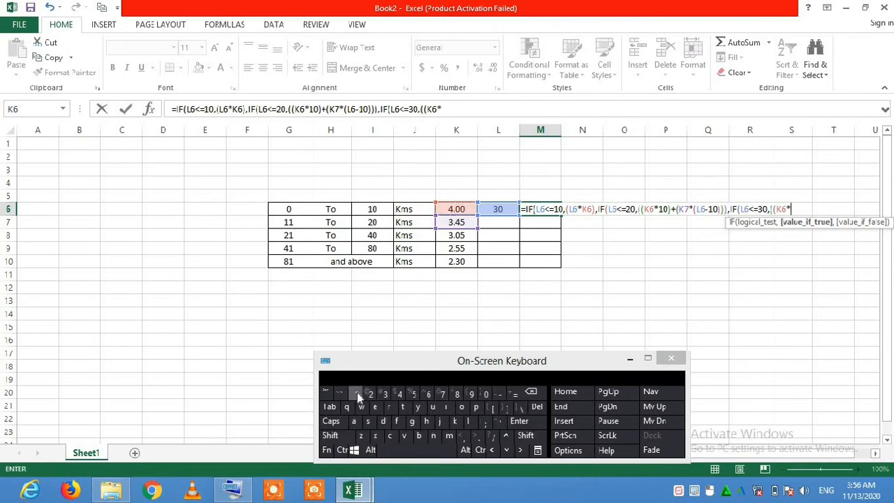
pyautogui.click(357, 395)
pyautogui.click(486, 395)
pyautogui.click(525, 436)
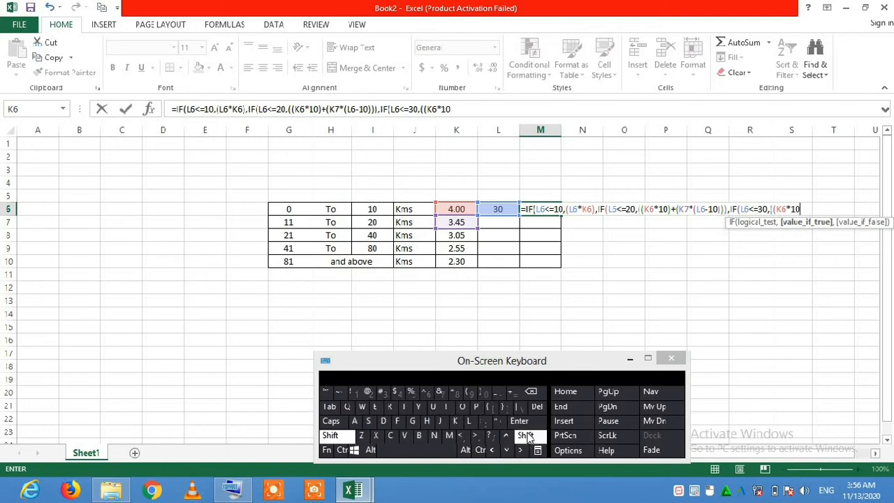
pyautogui.click(487, 395)
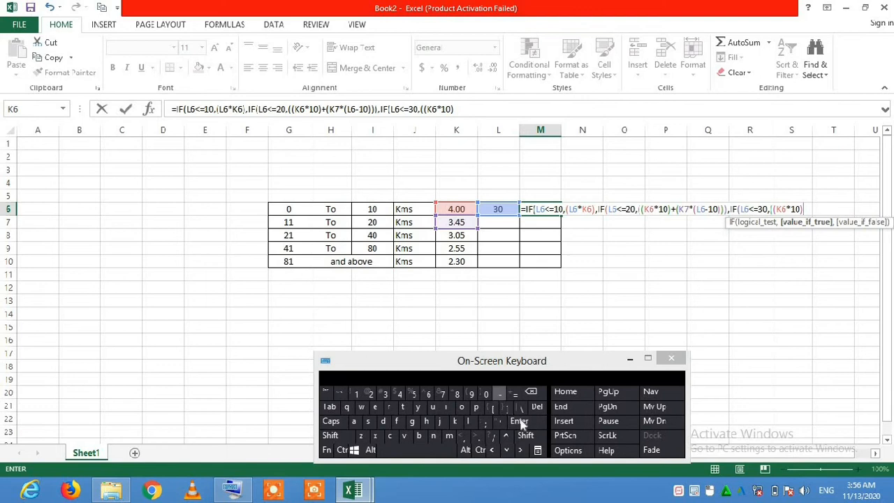
# Append +(K7*10) to the third IF's value-if-true argument, charging the next 10 km at the second slab's rate.
pyautogui.click(530, 436)
pyautogui.click(511, 393)
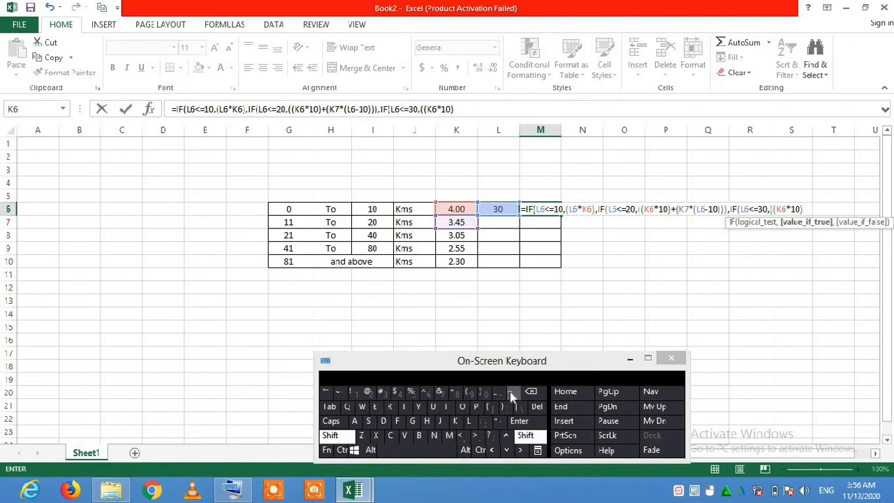
pyautogui.click(526, 435)
pyautogui.click(467, 394)
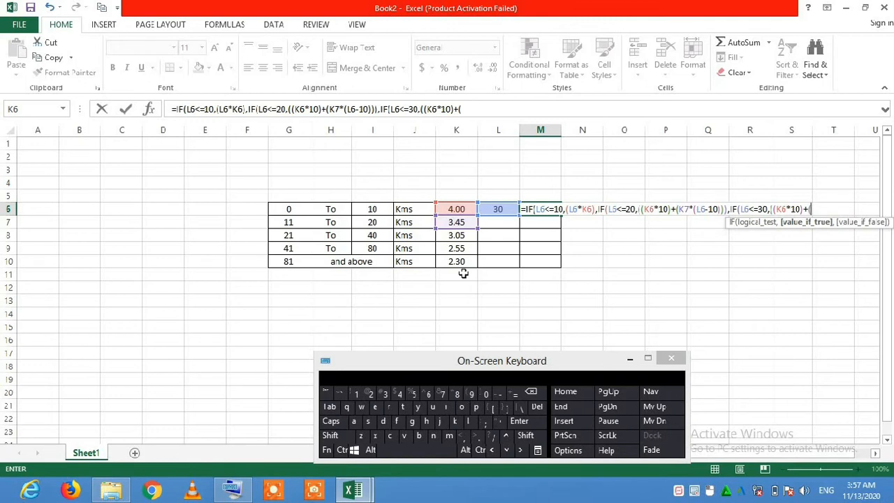
pyautogui.click(457, 222)
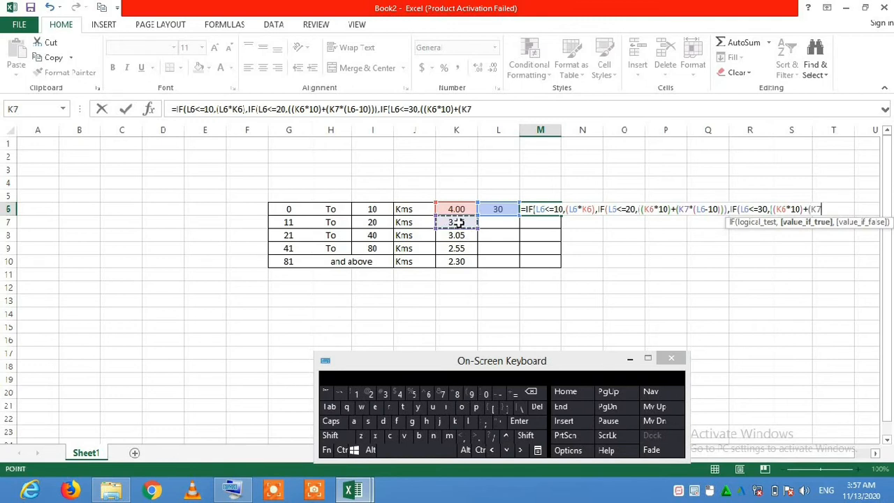
pyautogui.click(526, 436)
pyautogui.click(456, 395)
pyautogui.click(357, 395)
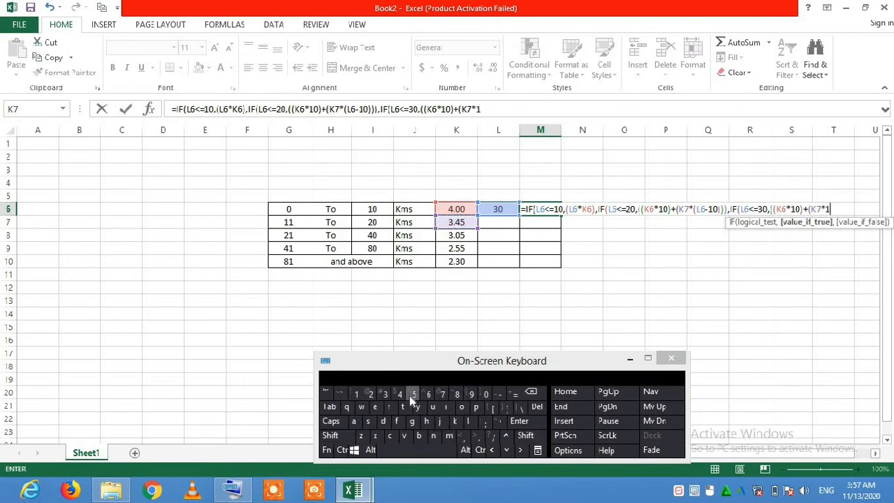
pyautogui.click(529, 437)
pyautogui.click(485, 394)
# Append +(K8* to start the third slab's term in the value-if-true argument.
pyautogui.click(529, 438)
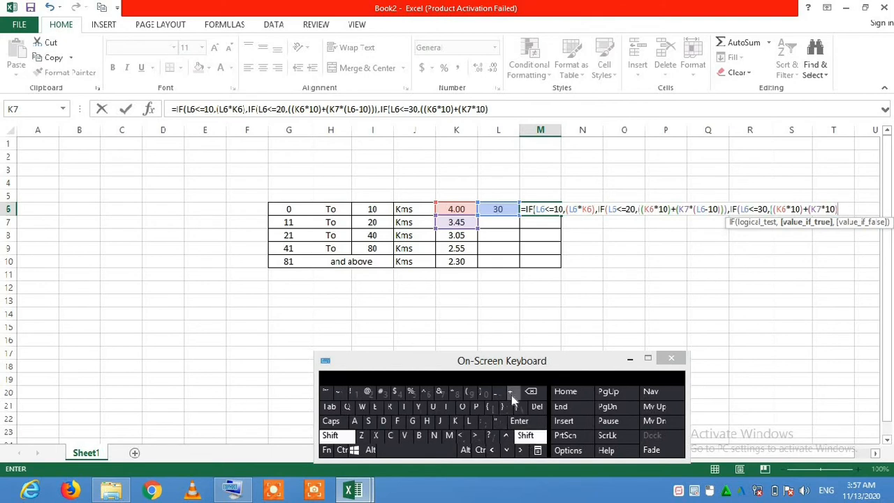
pyautogui.click(514, 396)
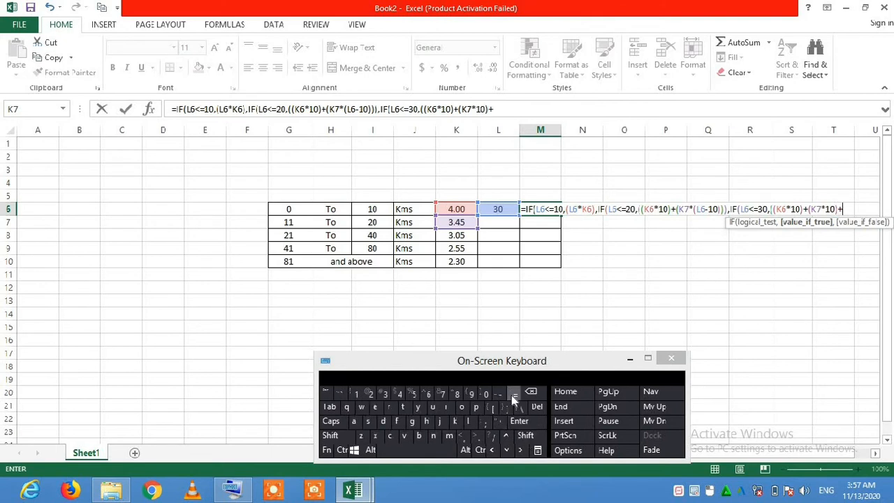
pyautogui.click(532, 434)
pyautogui.click(470, 388)
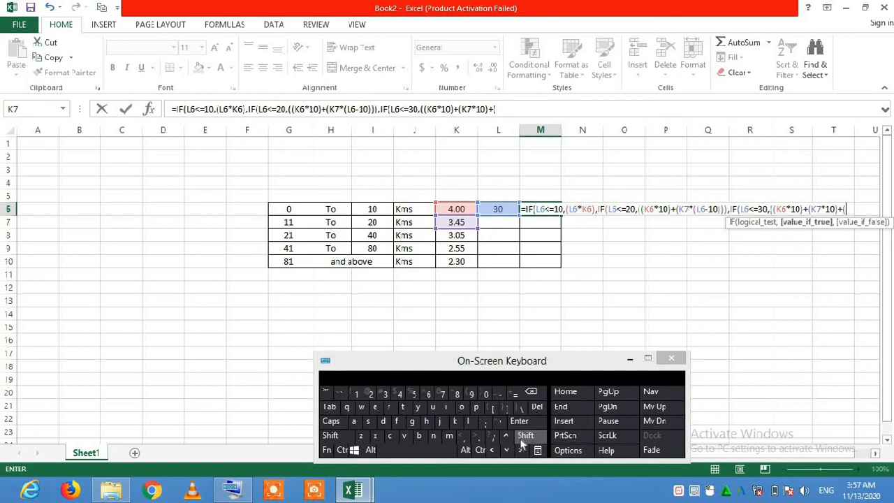
pyautogui.click(460, 236)
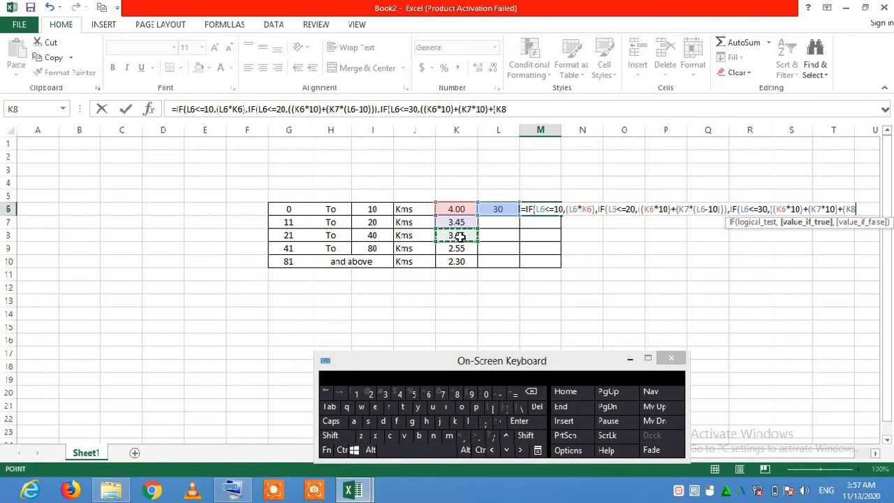
pyautogui.click(530, 439)
pyautogui.click(457, 395)
# Enter (L6-20) as the multiplier of K8, covering the kilometres beyond 20.
pyautogui.click(526, 438)
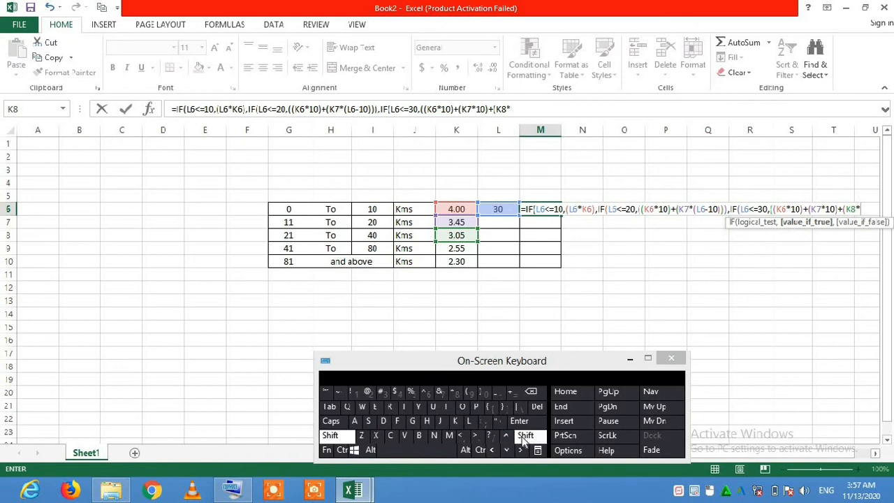
pyautogui.click(470, 395)
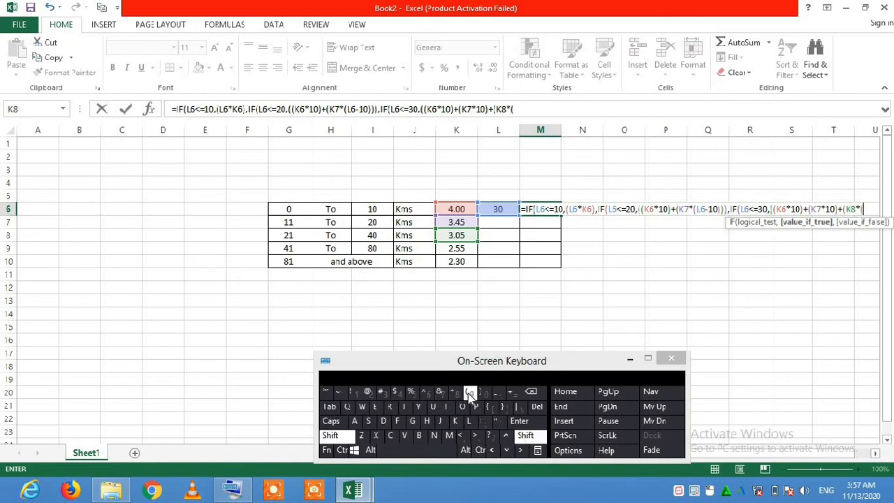
pyautogui.click(498, 209)
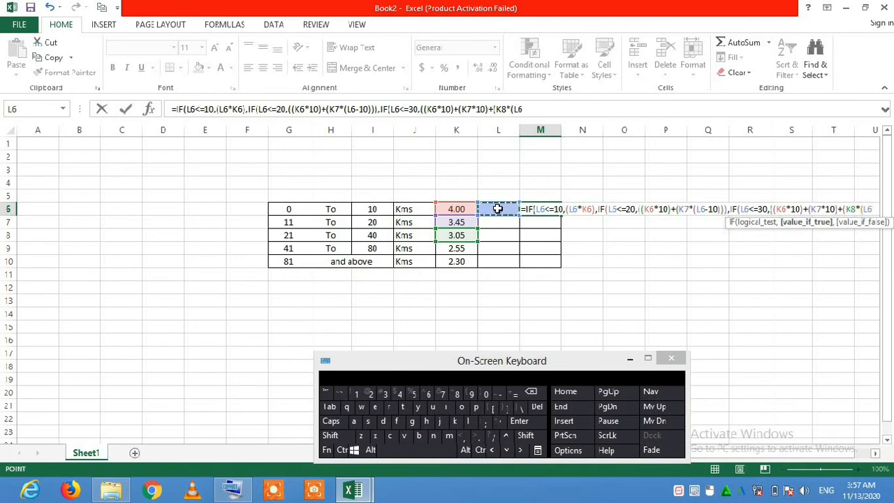
pyautogui.click(499, 393)
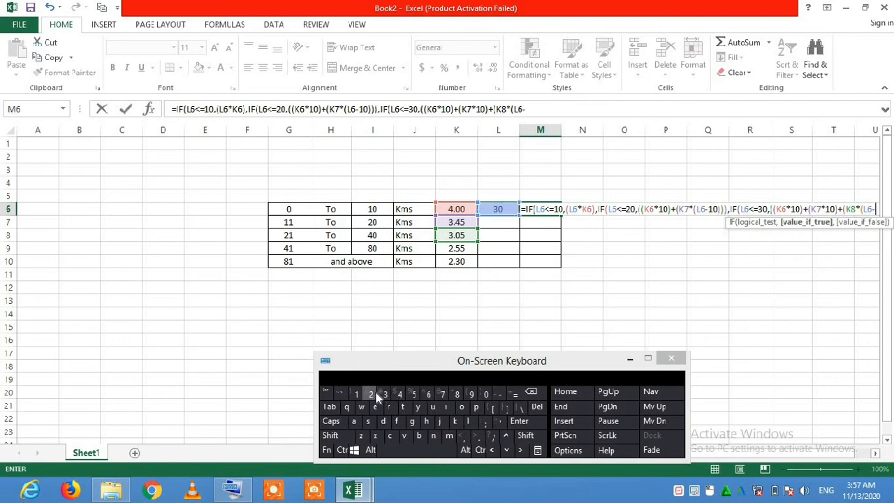
pyautogui.click(489, 396)
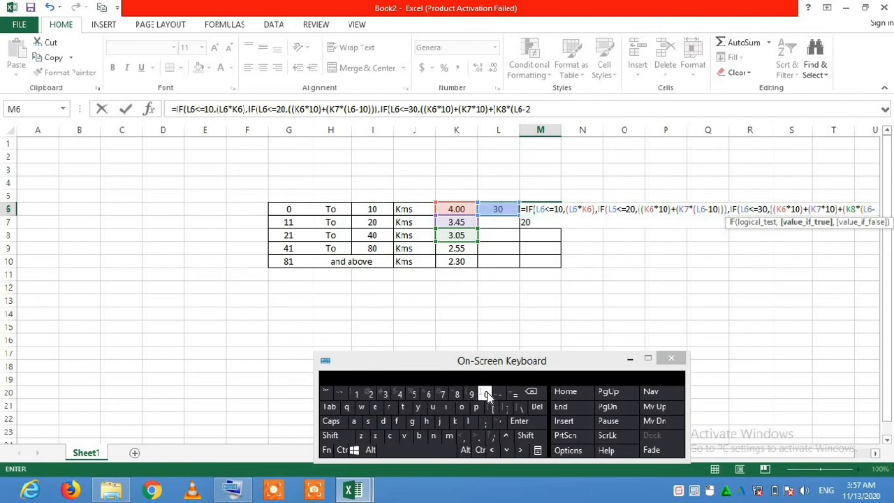
pyautogui.click(522, 437)
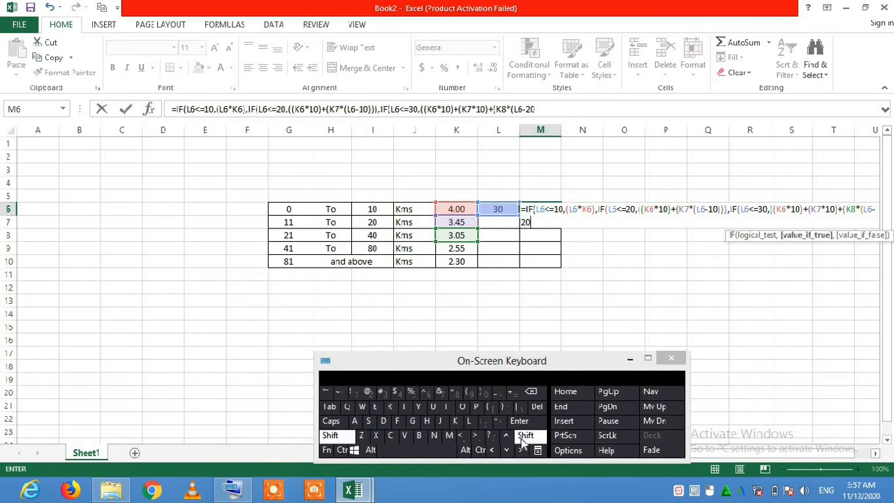
pyautogui.click(487, 396)
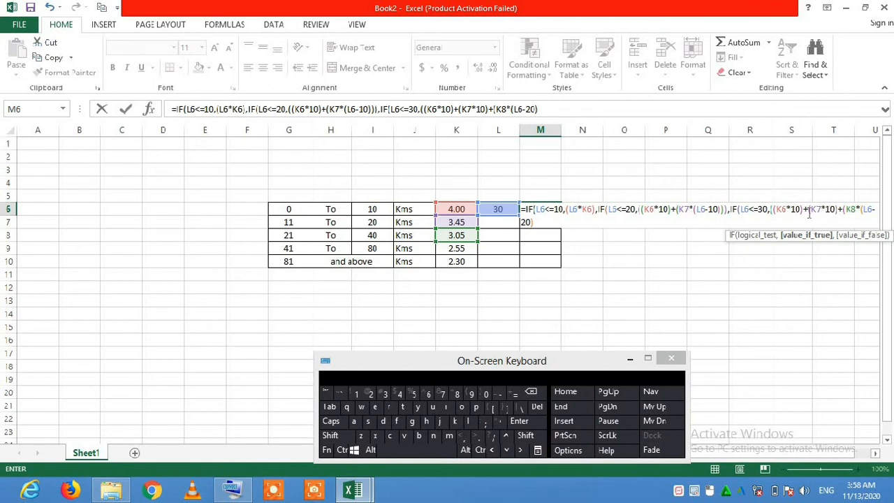
# Add two closing parentheses to end the K8 term and the third IF's value-if-true expression.
pyautogui.click(527, 436)
pyautogui.click(485, 394)
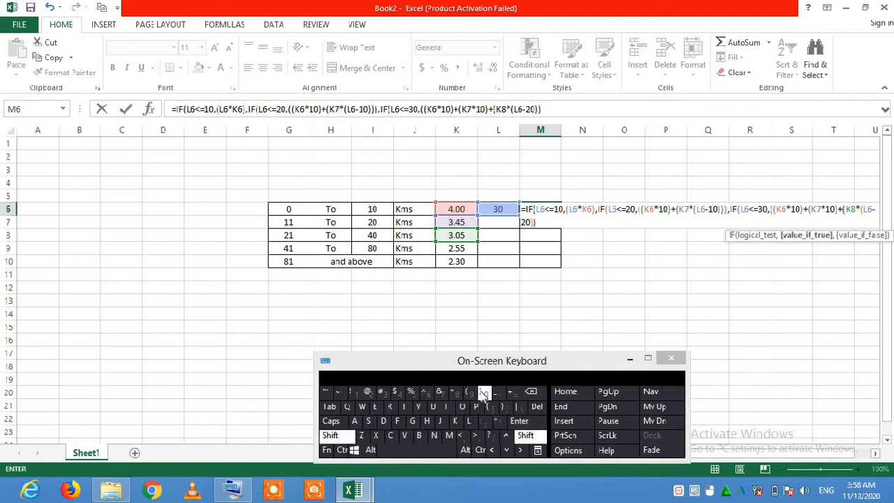
pyautogui.click(529, 438)
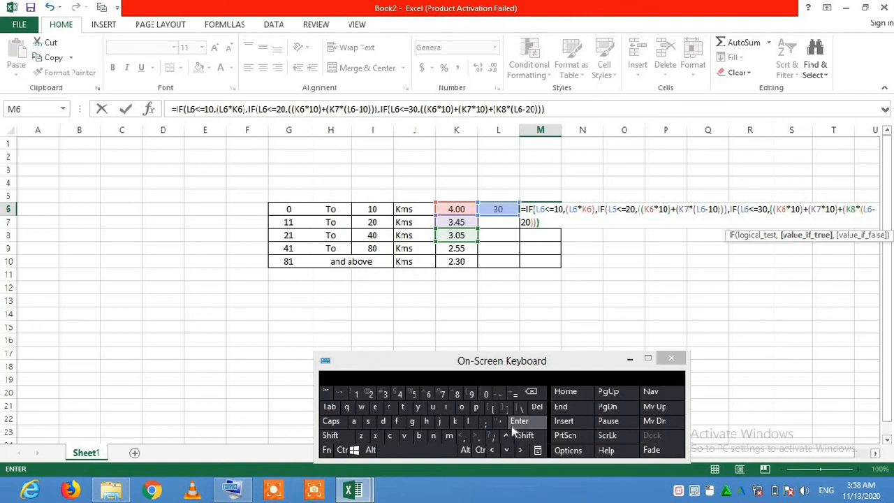
# Close all three nested IF functions with three more parentheses and commit the formula in M6.
pyautogui.click(526, 435)
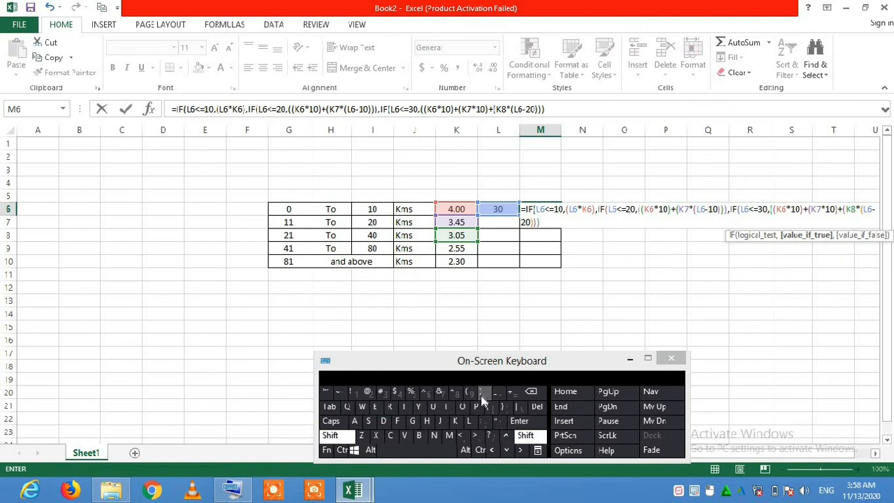
pyautogui.click(481, 394)
pyautogui.click(526, 435)
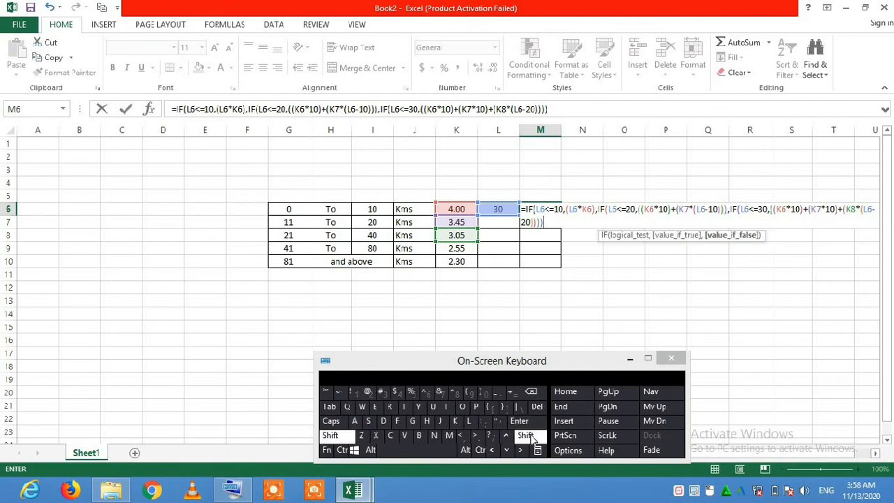
pyautogui.click(483, 394)
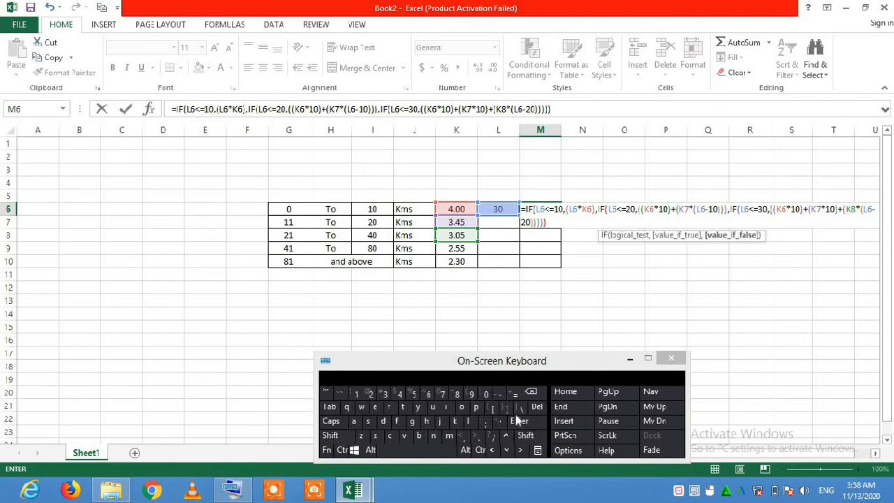
pyautogui.click(526, 435)
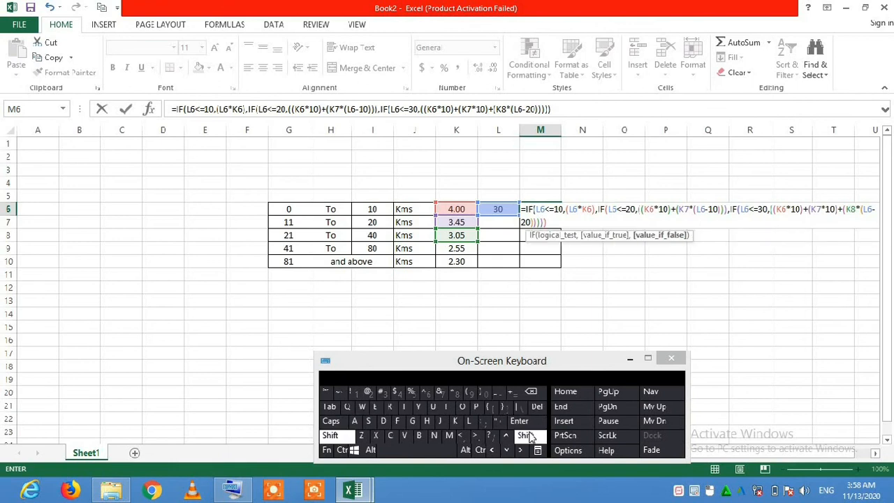
pyautogui.click(484, 393)
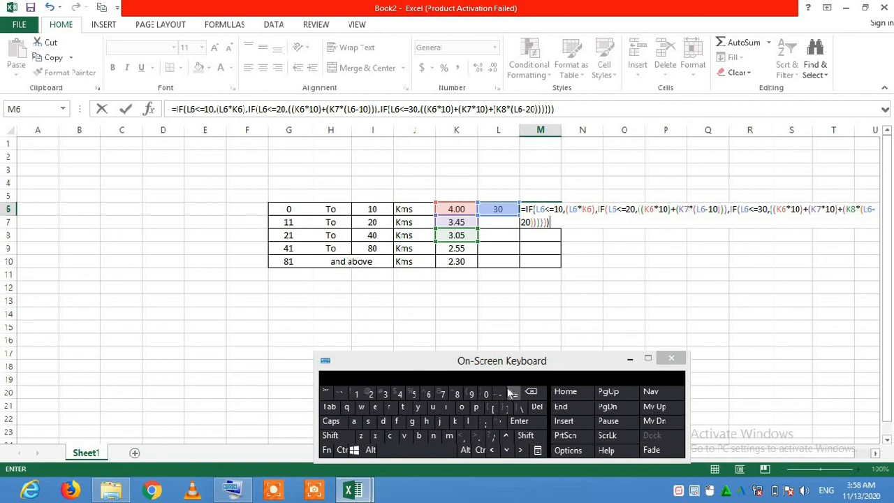
pyautogui.click(519, 422)
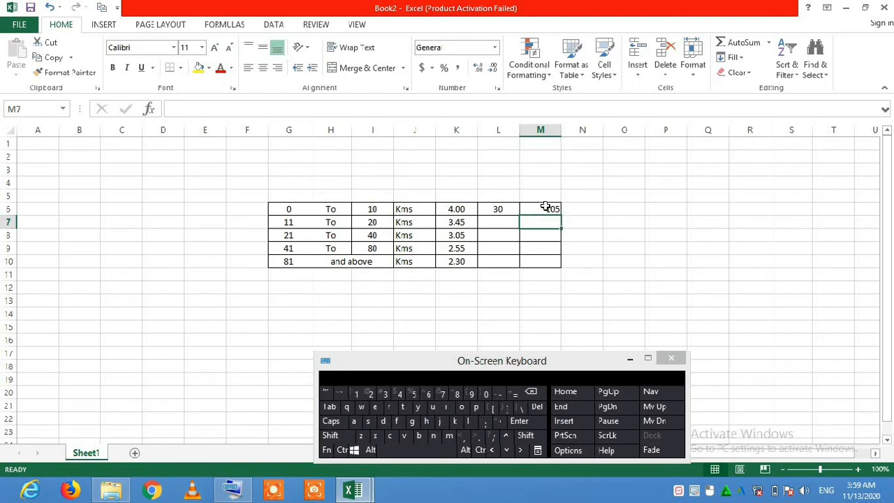
# Check the completed nested IF formula and its result in M6.
pyautogui.click(552, 208)
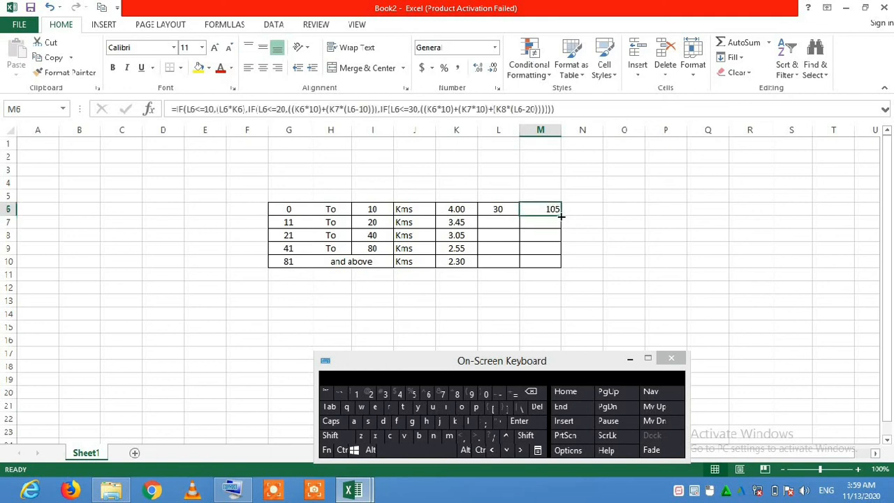
pyautogui.click(566, 263)
pyautogui.click(550, 208)
pyautogui.click(557, 263)
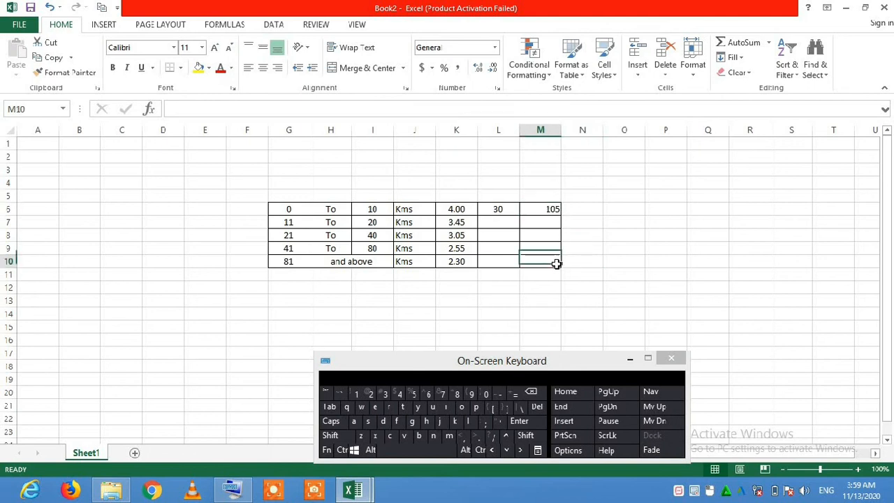